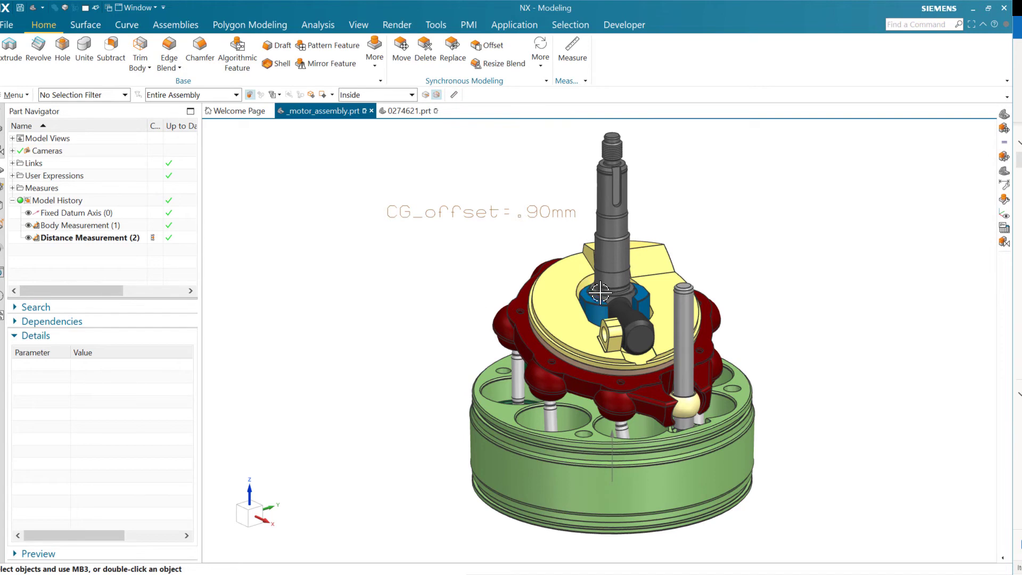
Select the vertical shaft and tilt it about the XC axis with the Move Component rotation handle.
click(612, 268)
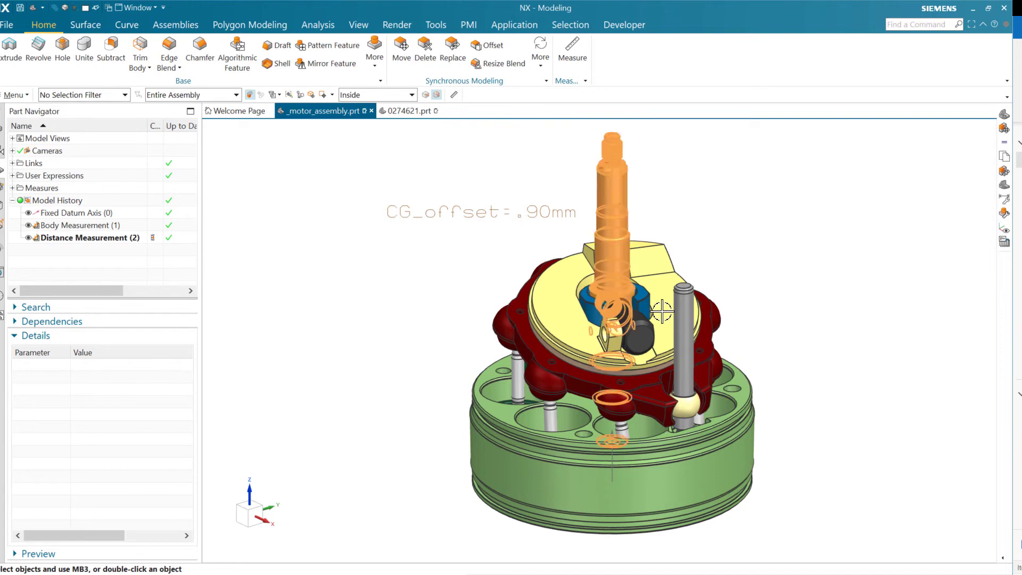
key(Escape)
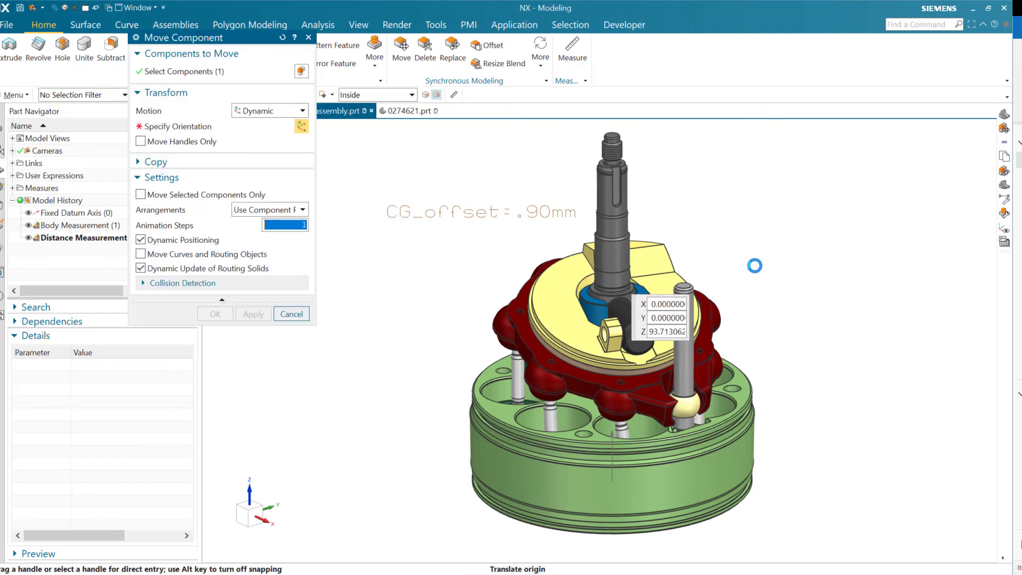
drag(626, 305, 647, 312)
drag(670, 241, 708, 331)
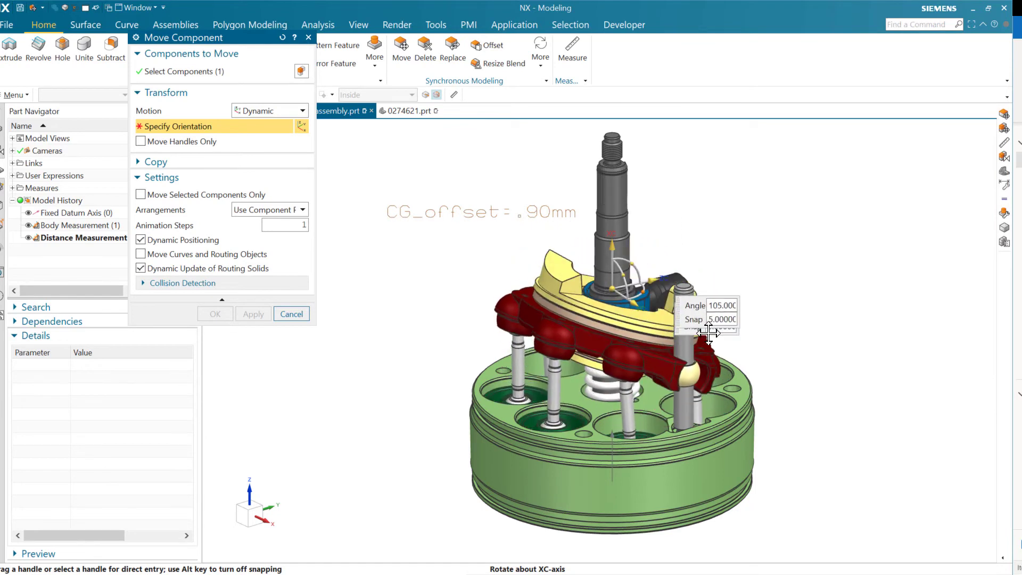
drag(758, 283, 628, 353)
drag(726, 303, 742, 368)
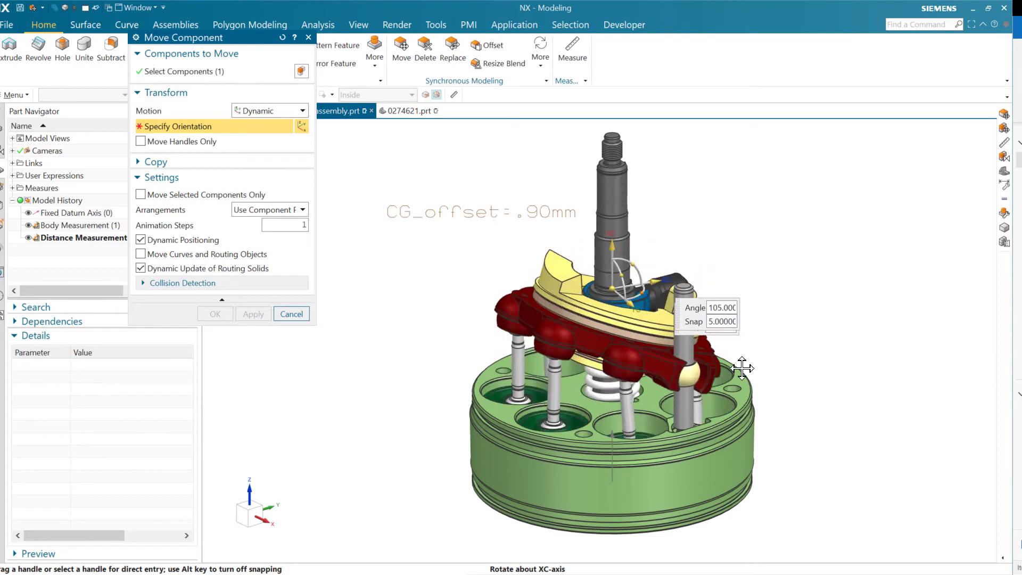
drag(739, 248, 614, 432)
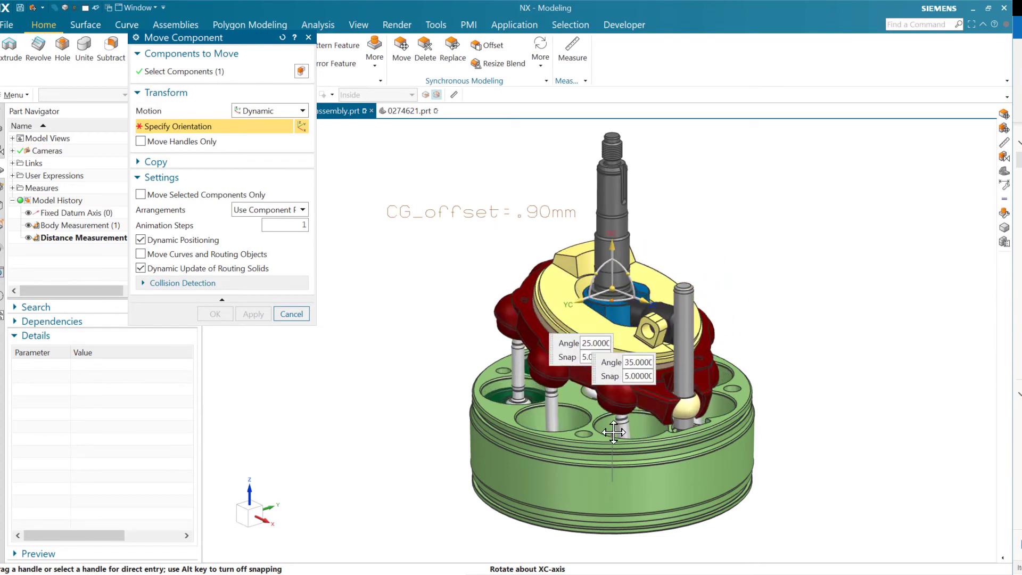
drag(765, 424, 565, 212)
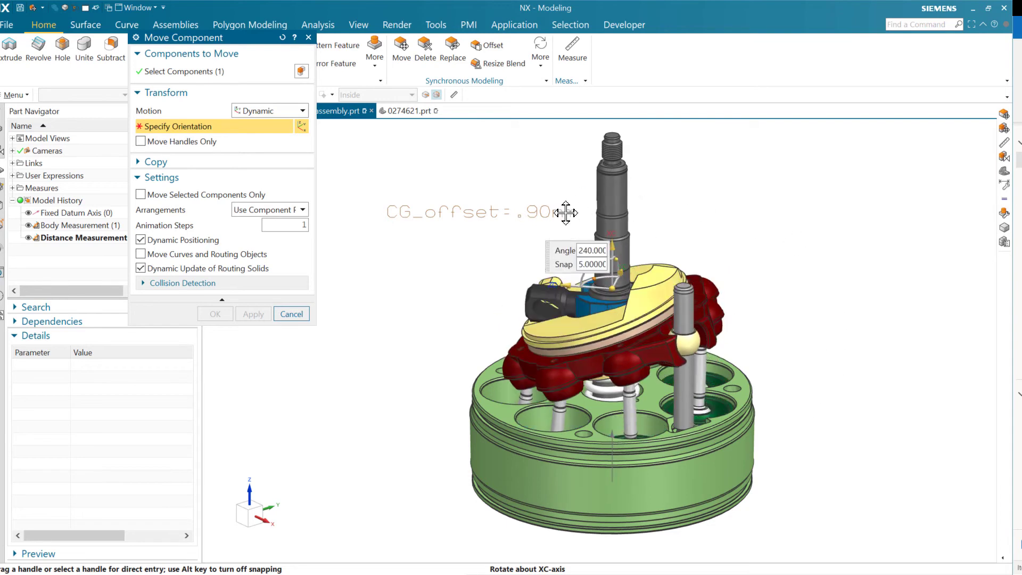
drag(524, 245, 585, 354)
middle_drag(585, 354, 598, 315)
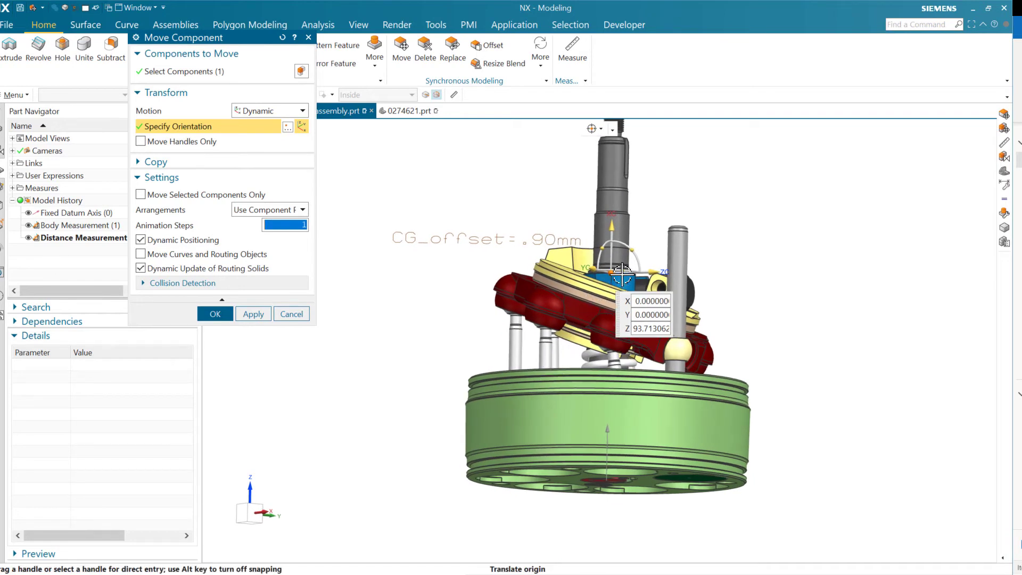
drag(631, 249, 744, 229)
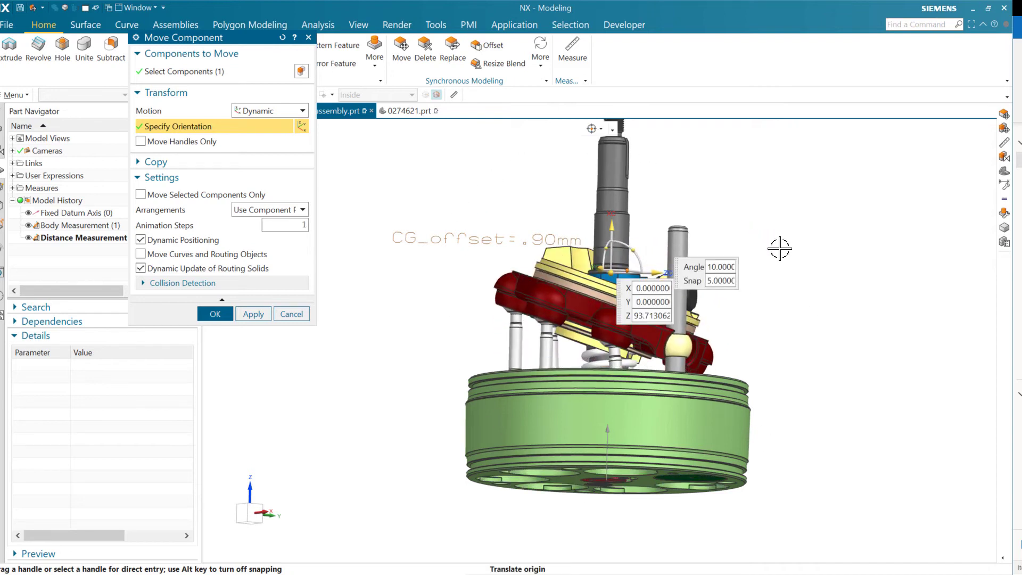
middle_drag(803, 282, 786, 294)
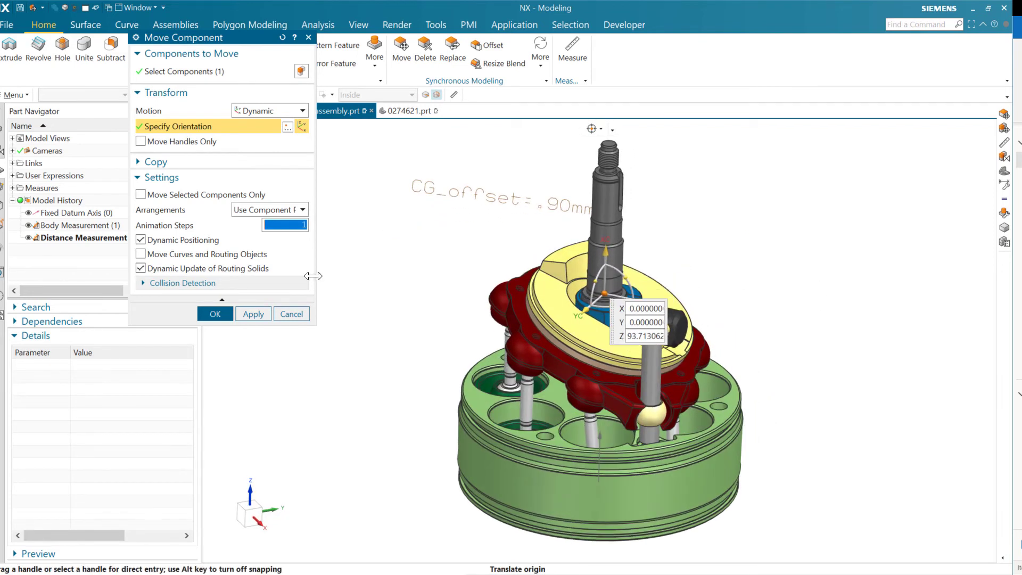
Confirm the shaft's new orientation and open yellow part 0274621 in its own window.
click(215, 314)
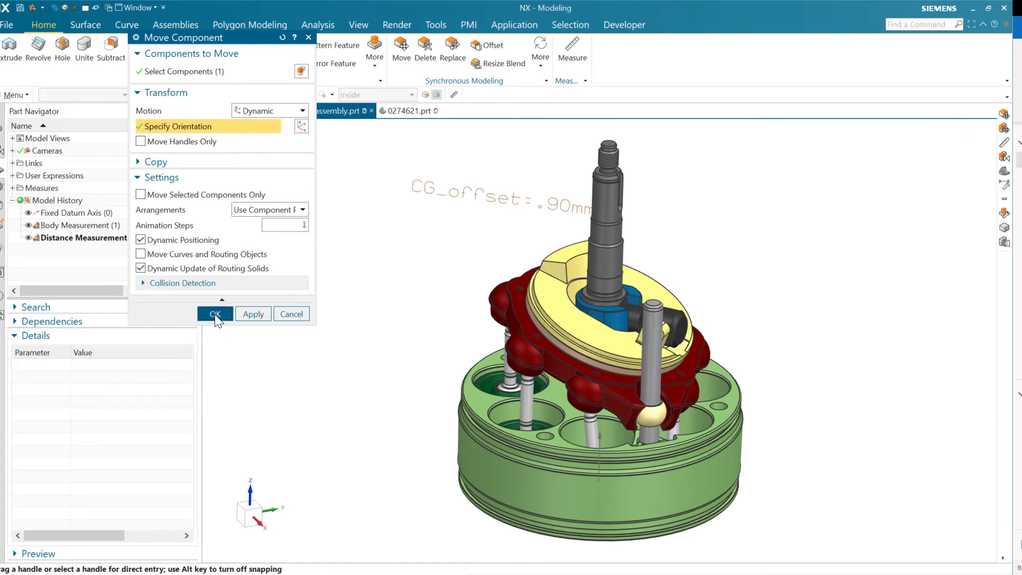
click(554, 305)
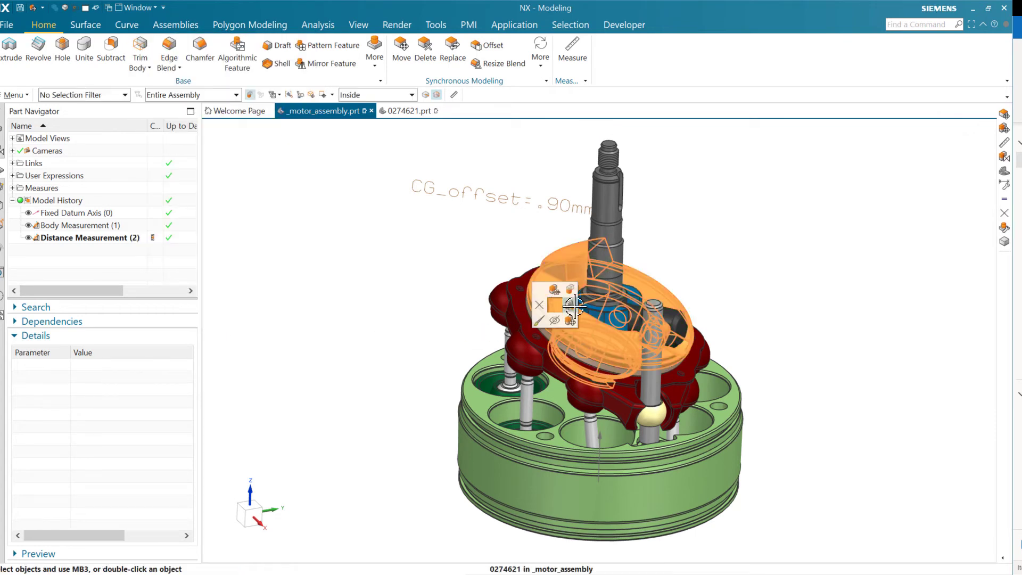
click(570, 305)
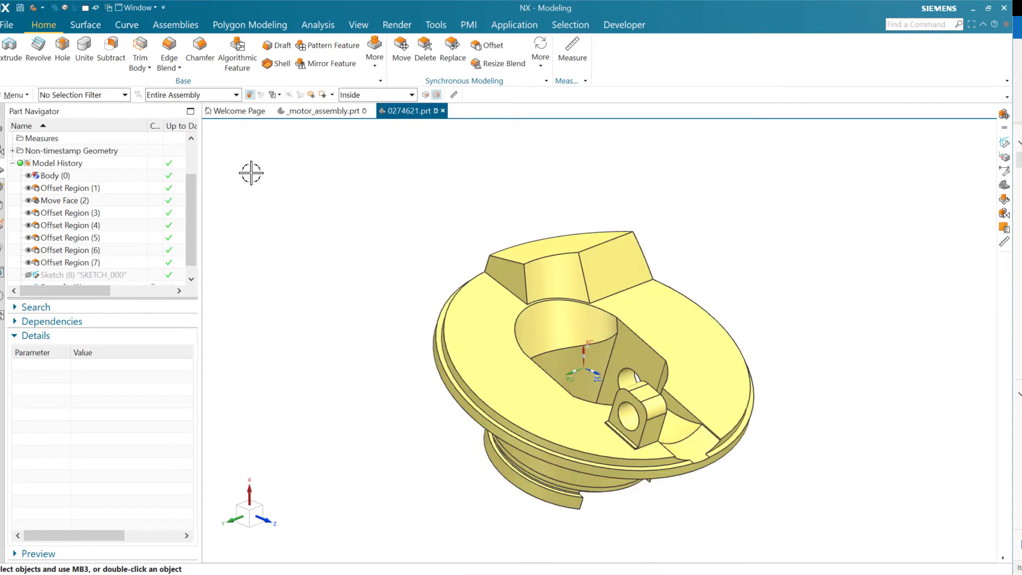
Orient the part's WCS to the Absolute CSYS.
click(5, 96)
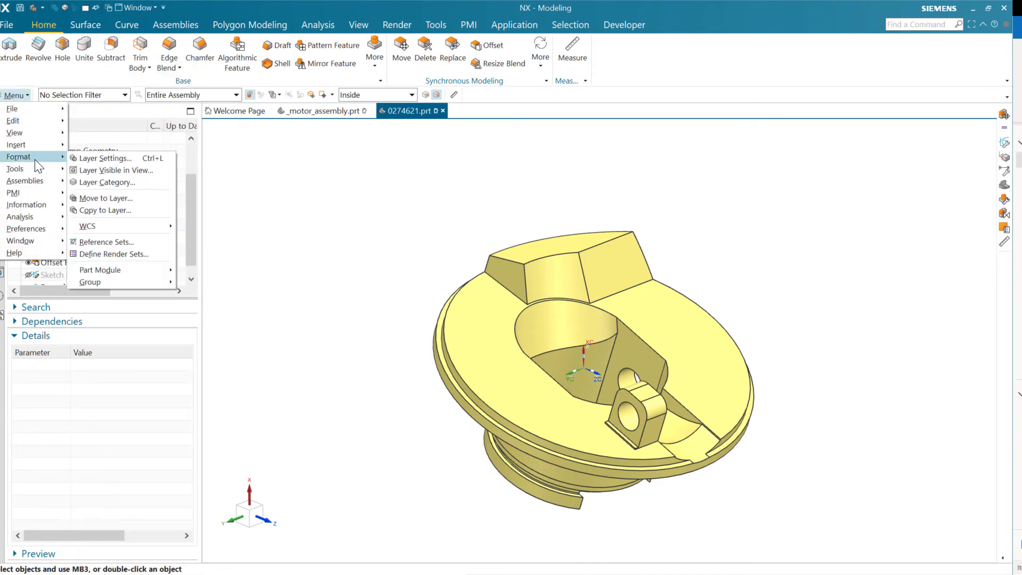
mouse_move(36, 160)
mouse_move(113, 225)
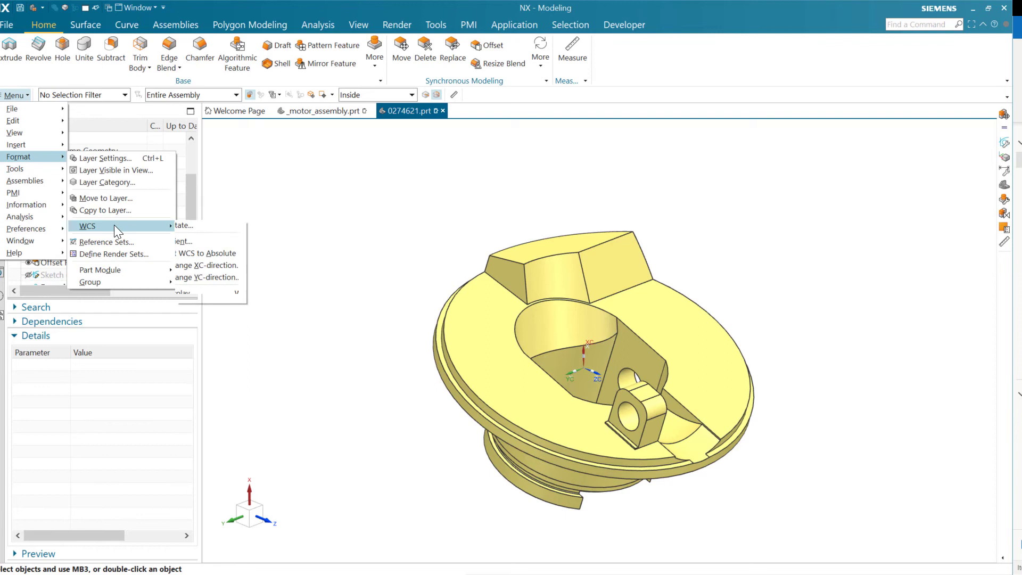
click(226, 270)
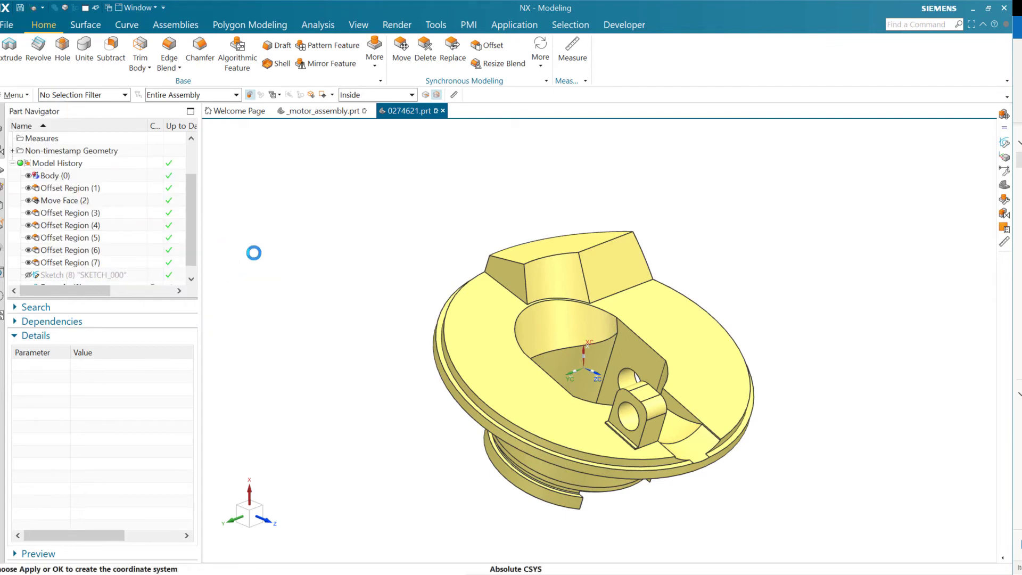
click(302, 59)
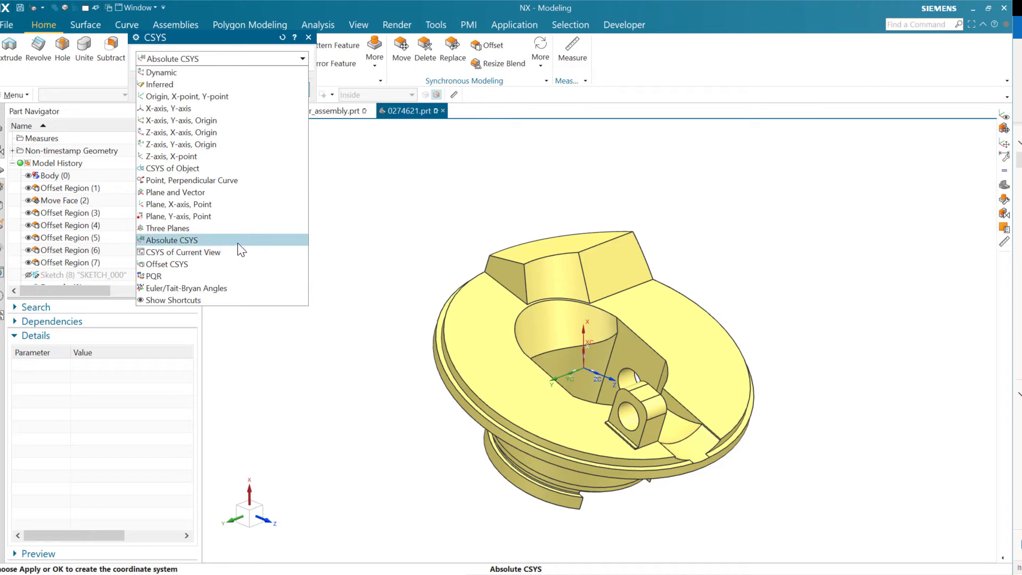
click(200, 240)
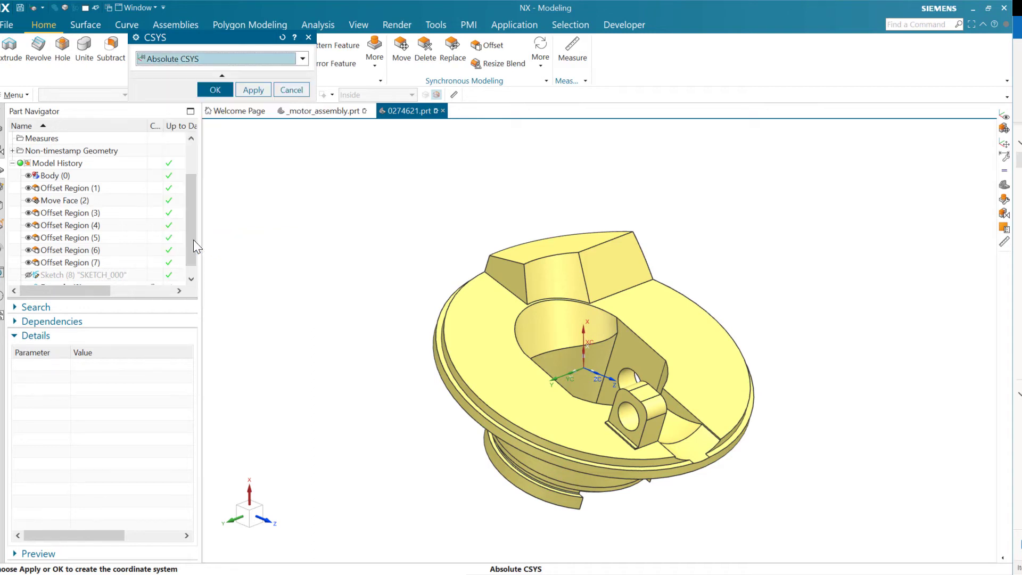
click(212, 89)
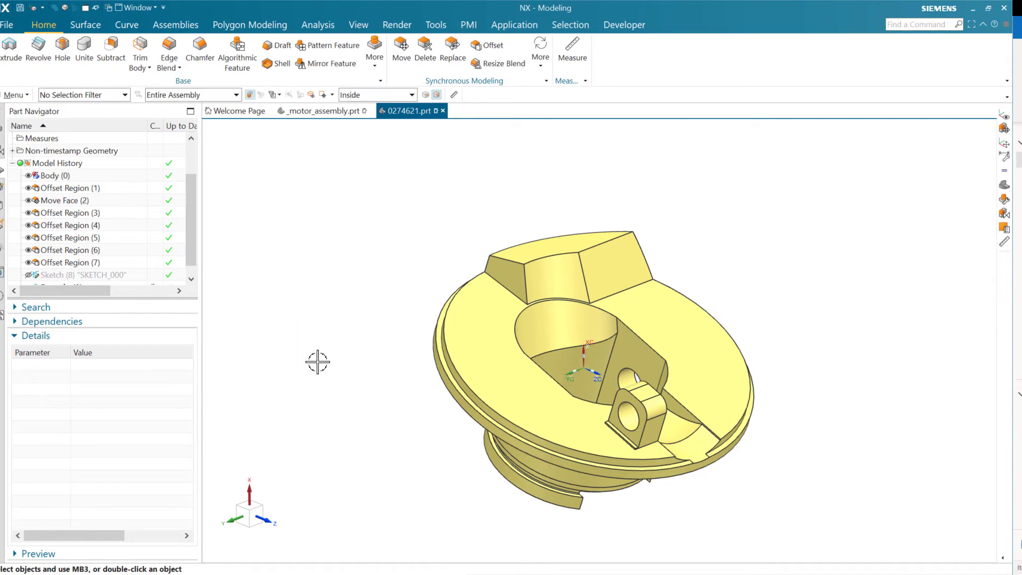
Drag the WCS along XC, ZC and YC to below-left of the part, then reactivate WCS Dynamics.
double_click(598, 373)
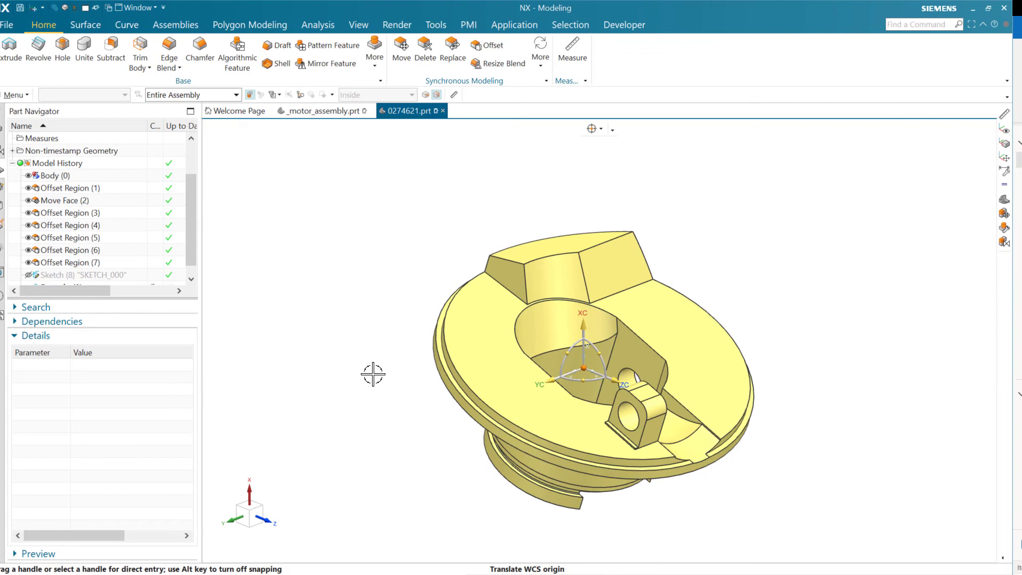
drag(583, 326, 586, 201)
drag(611, 244, 805, 388)
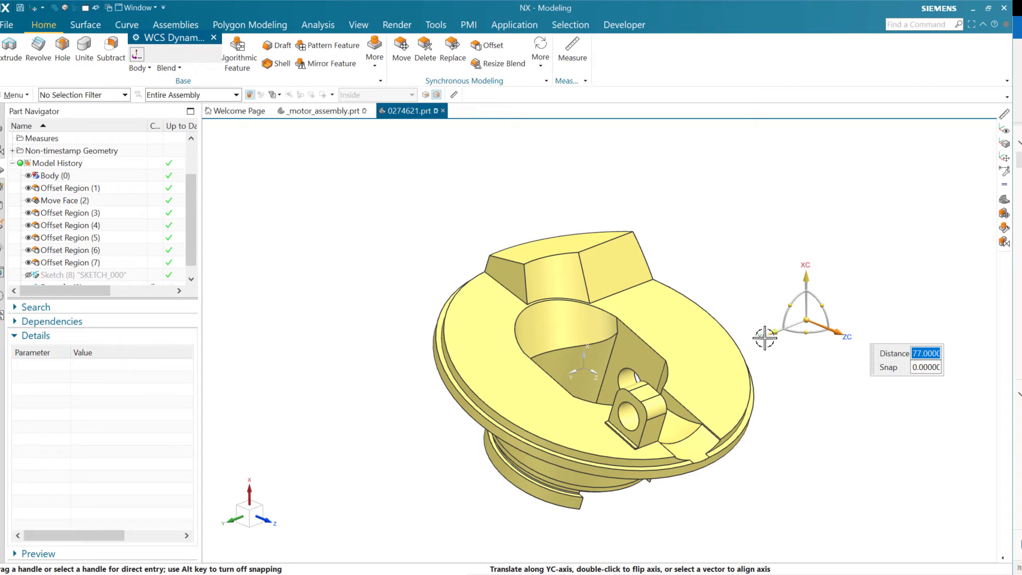
drag(765, 337, 388, 451)
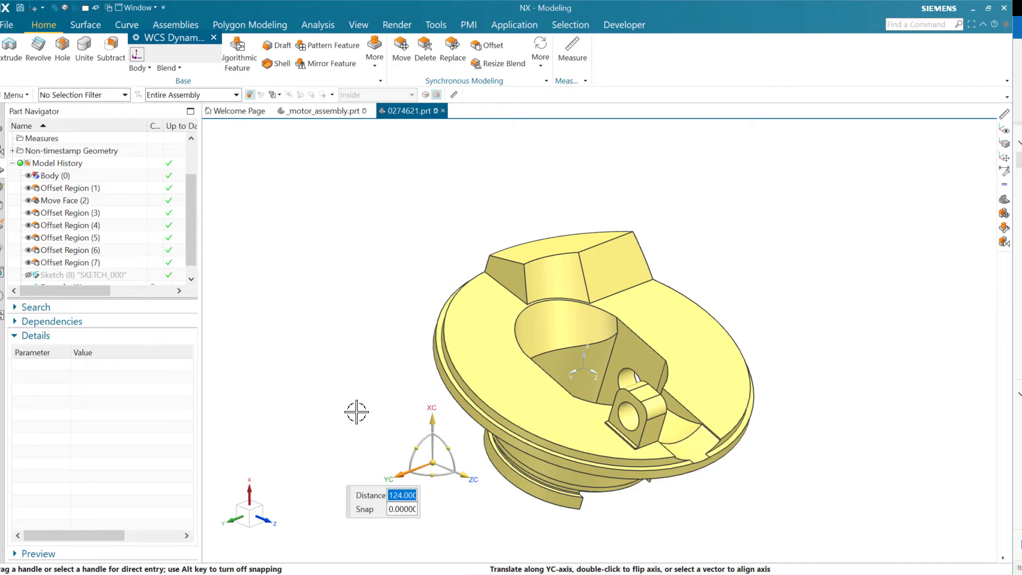
middle_click(429, 464)
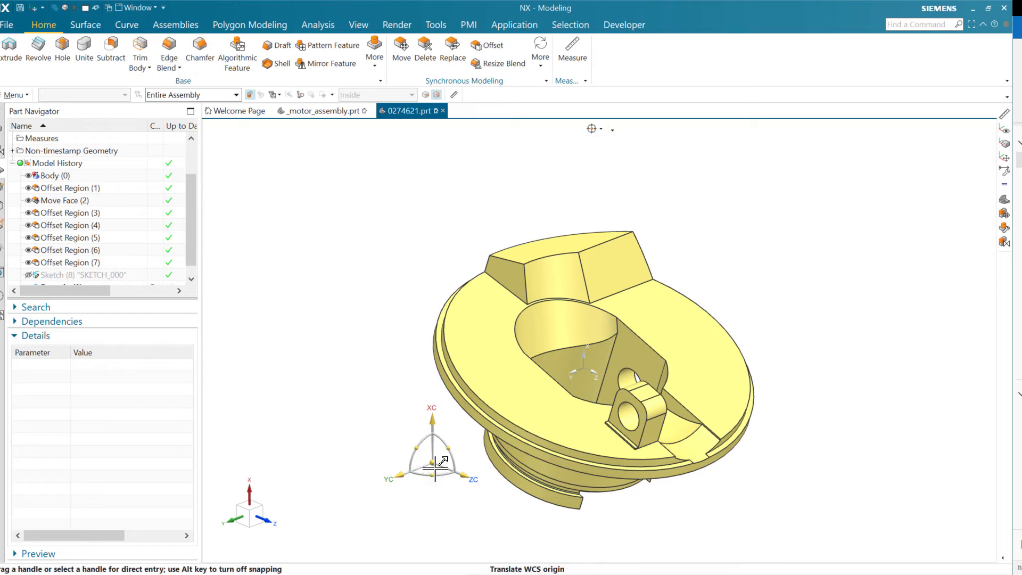
double_click(433, 462)
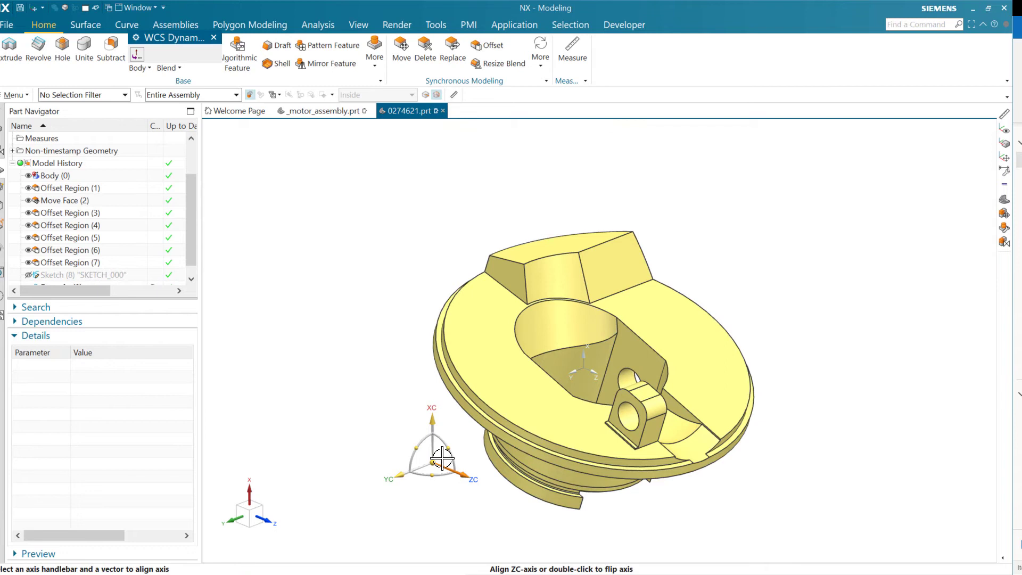
click(432, 462)
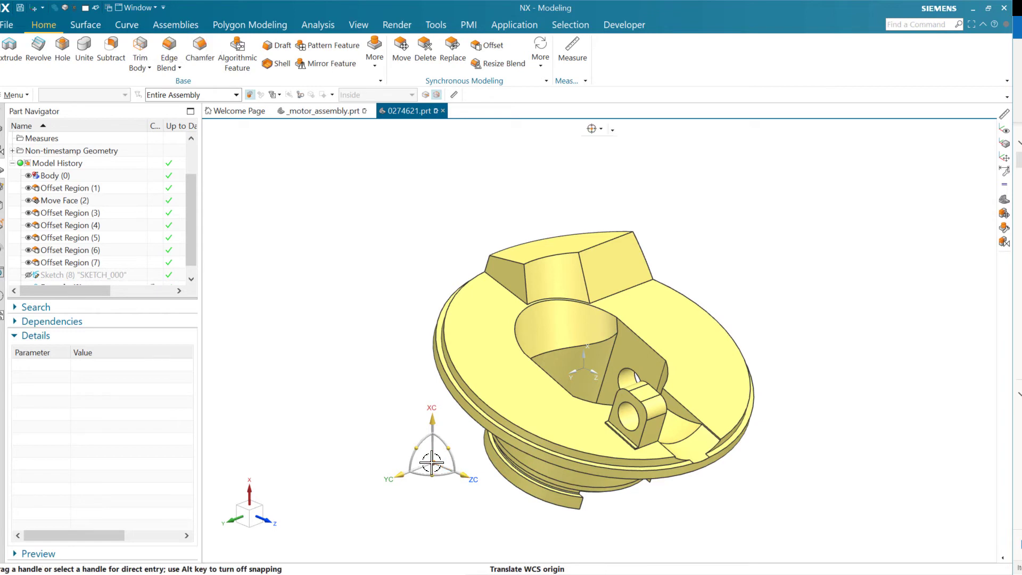
Snap the WCS origin to the hole edge's arc centre, align ZC to the lower face, and flip it 180° about XC.
click(475, 391)
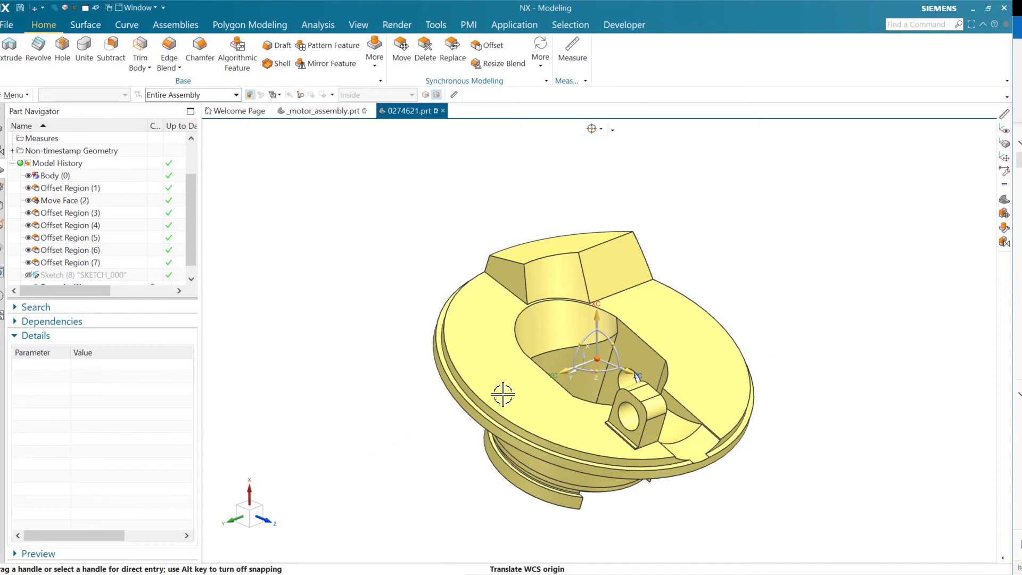
click(611, 368)
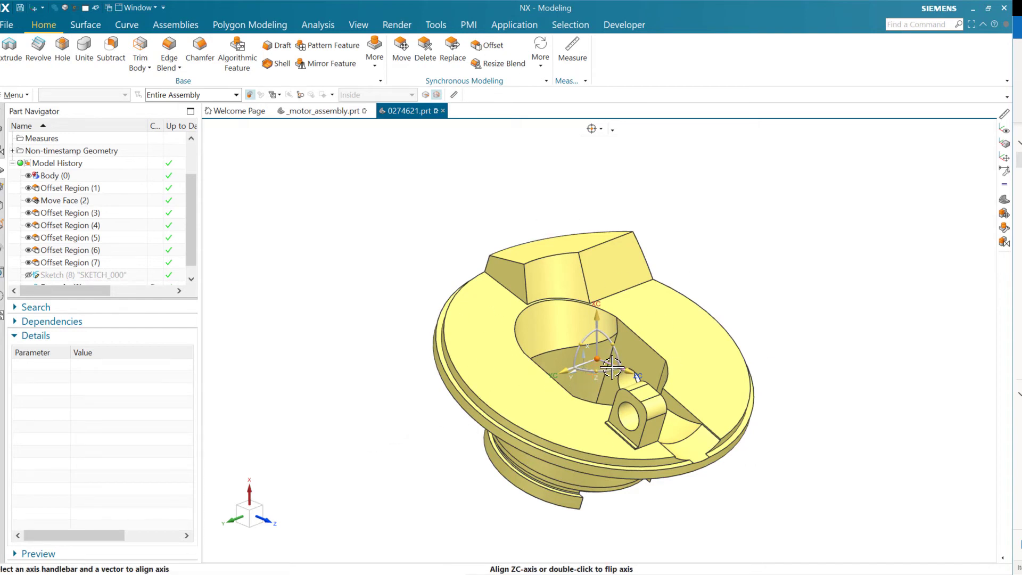
click(507, 423)
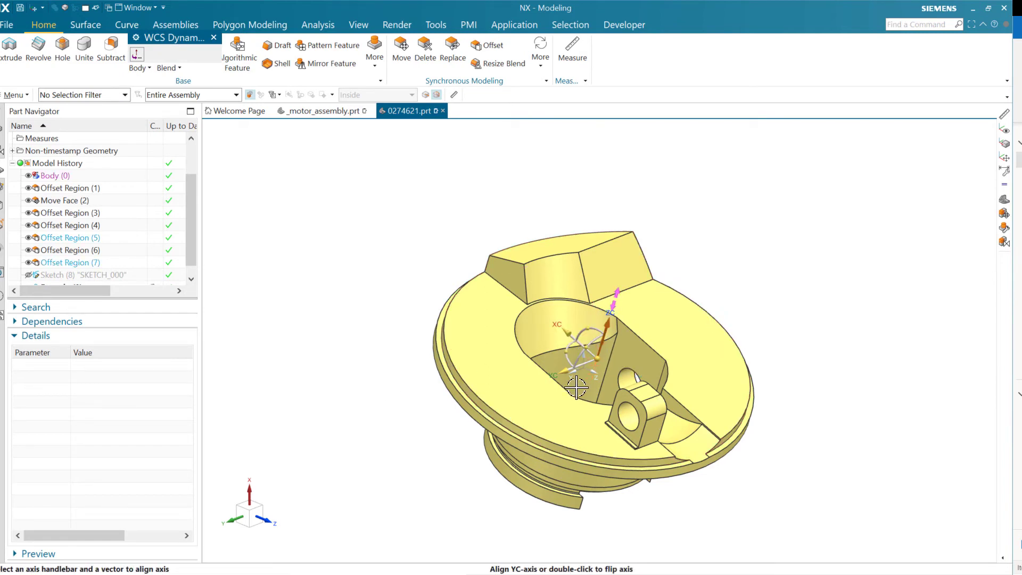
drag(583, 354, 627, 383)
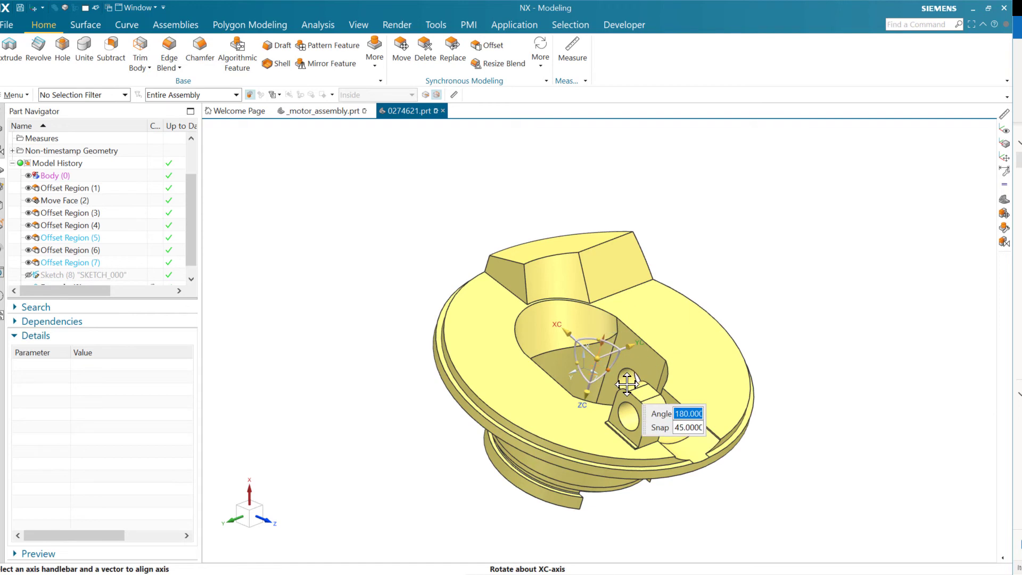
middle_click(388, 432)
mouse_move(690, 524)
middle_down()
mouse_move(707, 493)
mouse_move(745, 488)
mouse_move(709, 490)
mouse_move(672, 515)
mouse_move(676, 492)
mouse_move(708, 517)
middle_up()
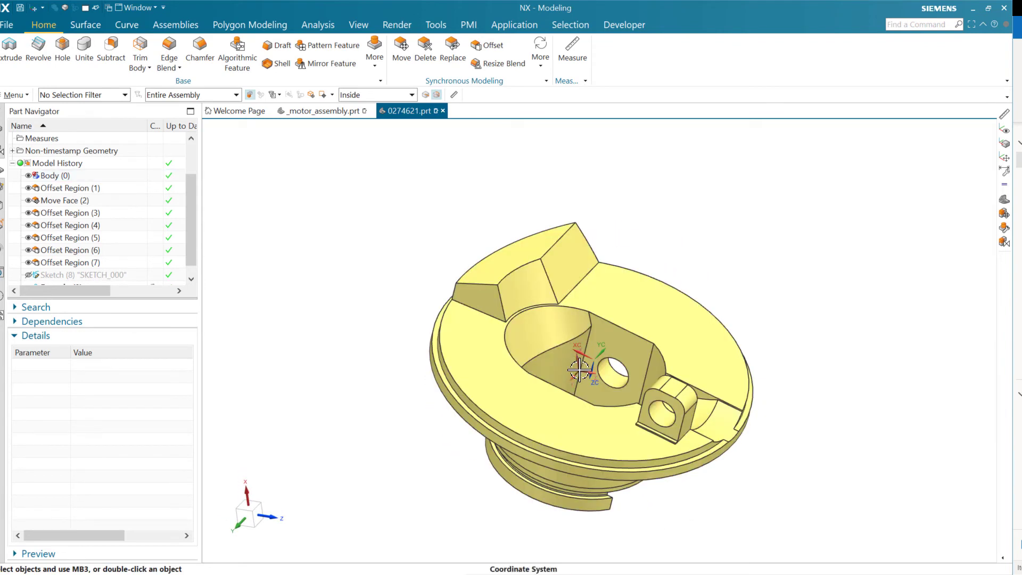
mouse_move(793, 474)
middle_down()
mouse_move(794, 493)
mouse_move(785, 490)
mouse_move(803, 483)
mouse_move(785, 490)
mouse_move(793, 489)
middle_up()
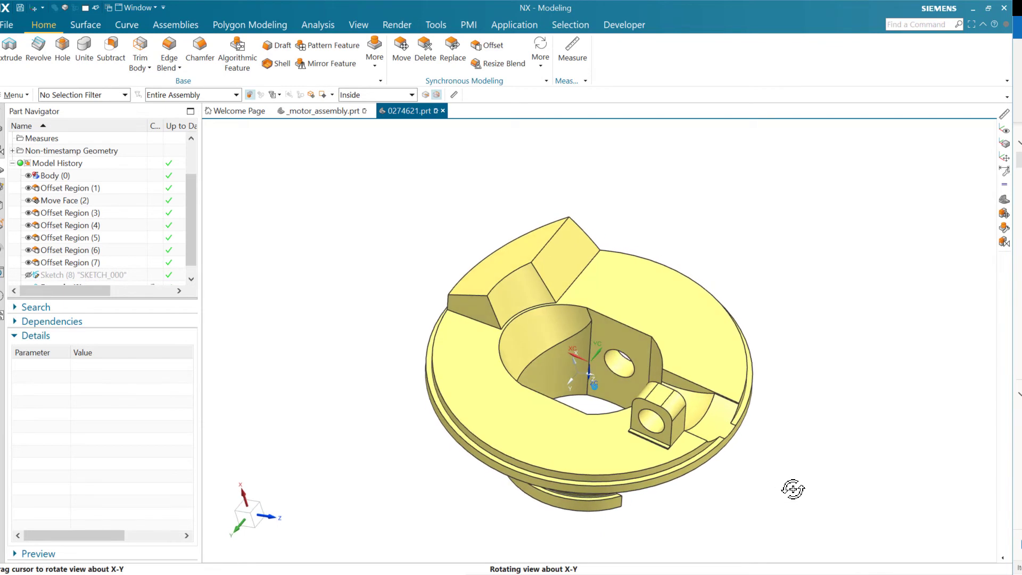
middle_drag(793, 487, 796, 484)
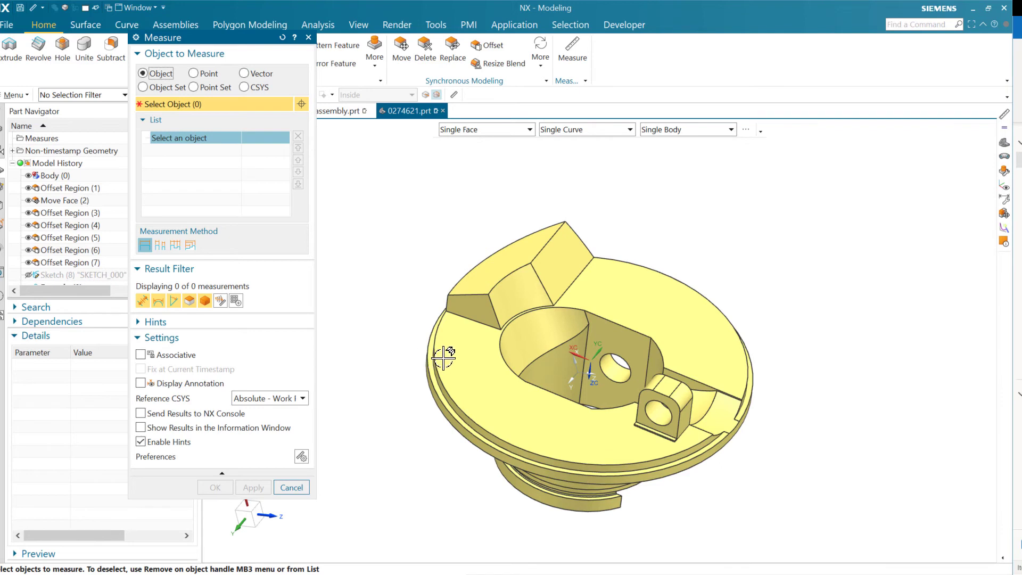
Measure Body(0) as a solid body, giving volume 34911.1981 mm³ and mass 0.7731 kg.
mouse_move(446, 358)
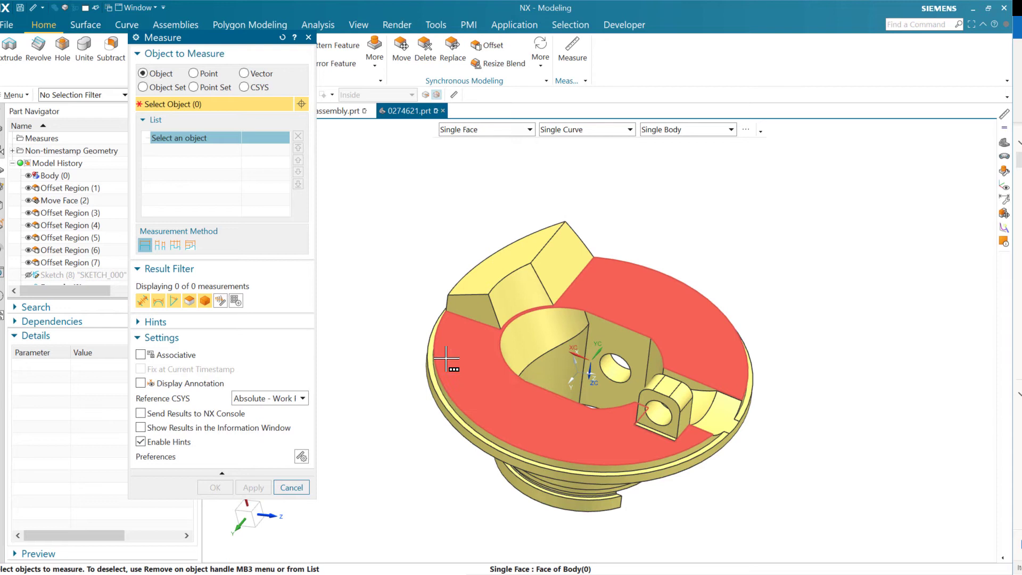
click(446, 357)
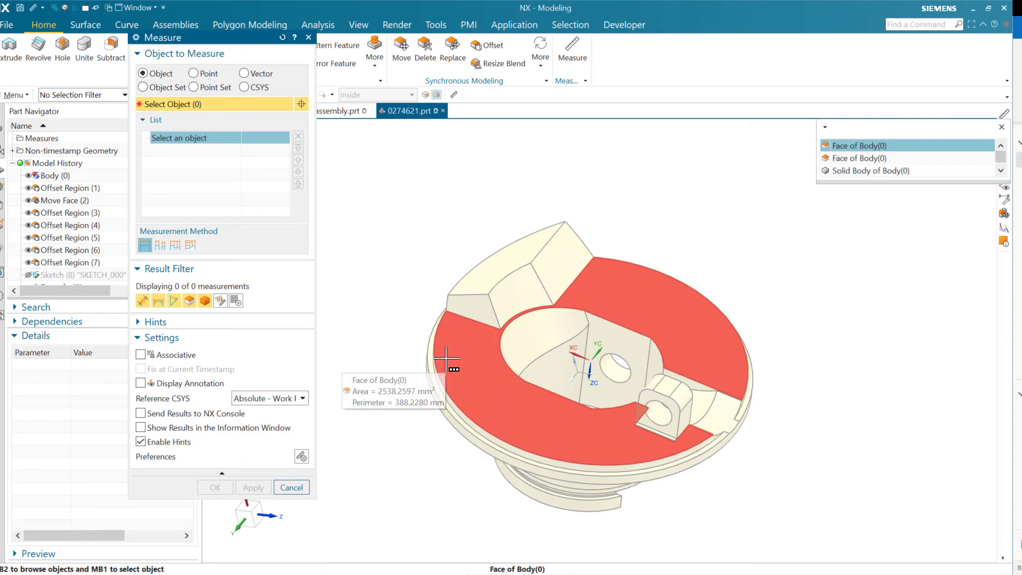
scroll(447, 360, down, 4)
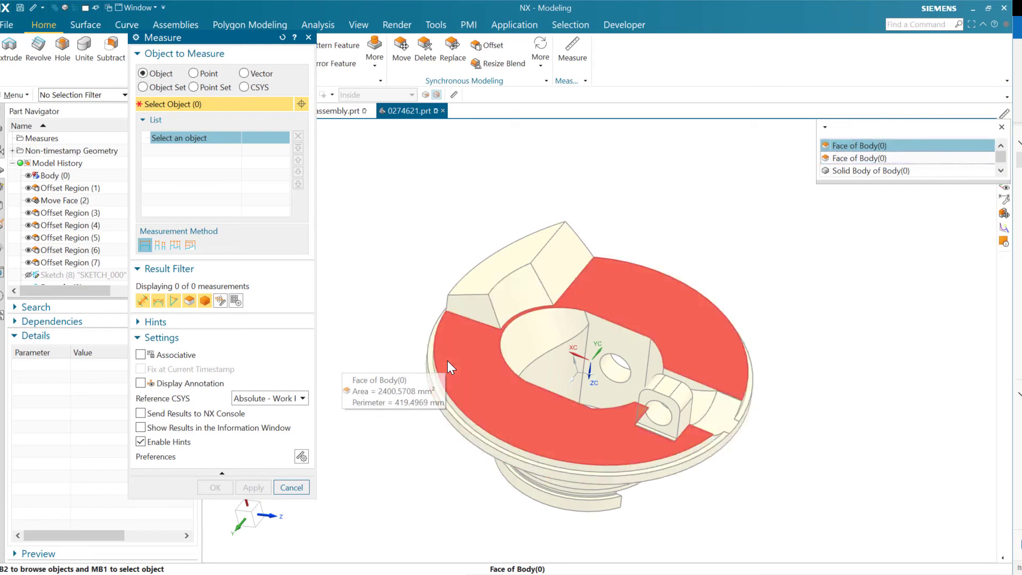
scroll(448, 363, down, 1)
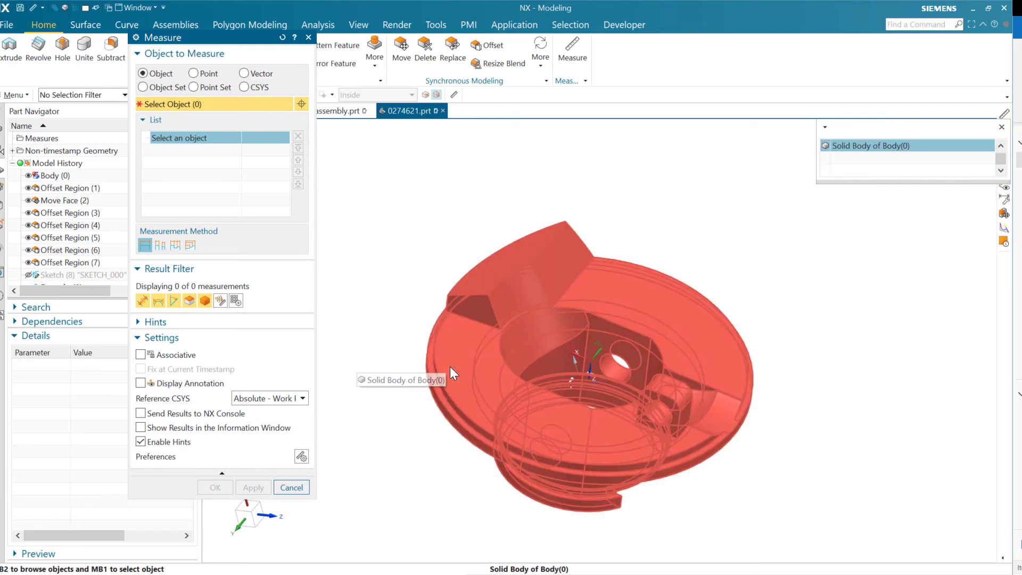
click(450, 367)
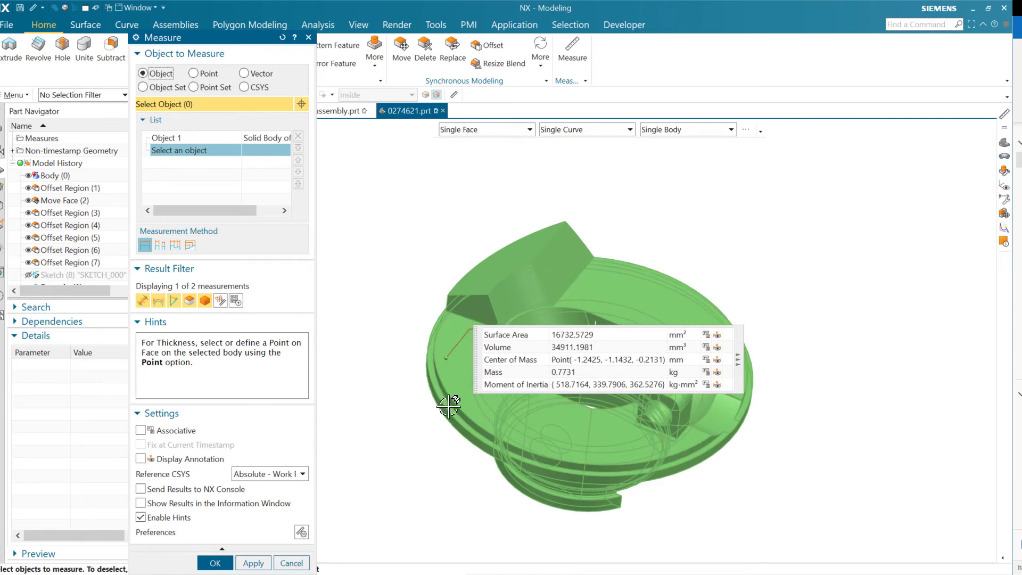
Keep the body measurement as associative, fixed at current timestamp with product interface None, and close Measure.
drag(477, 375, 527, 469)
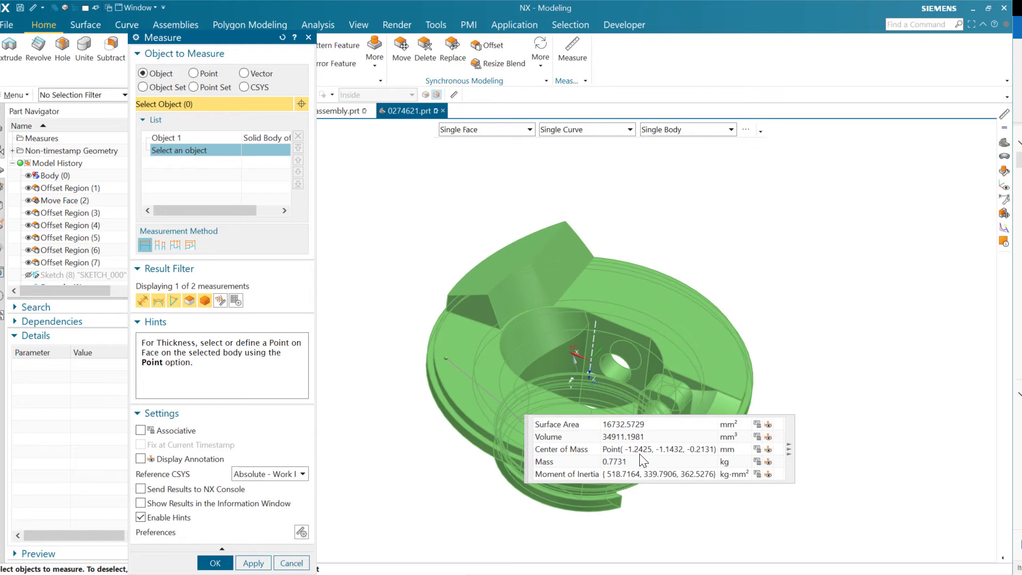
click(762, 449)
click(780, 451)
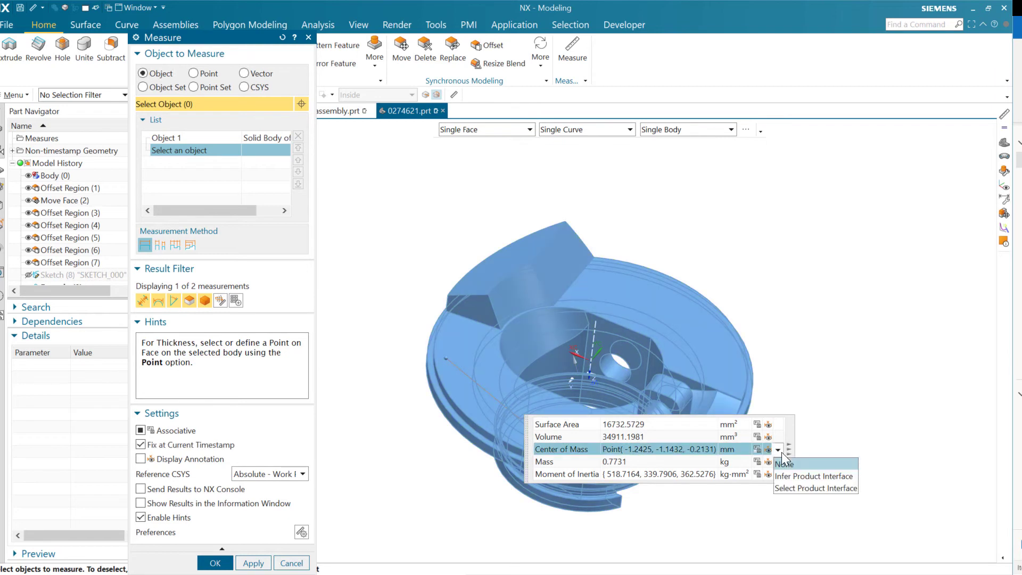
click(790, 462)
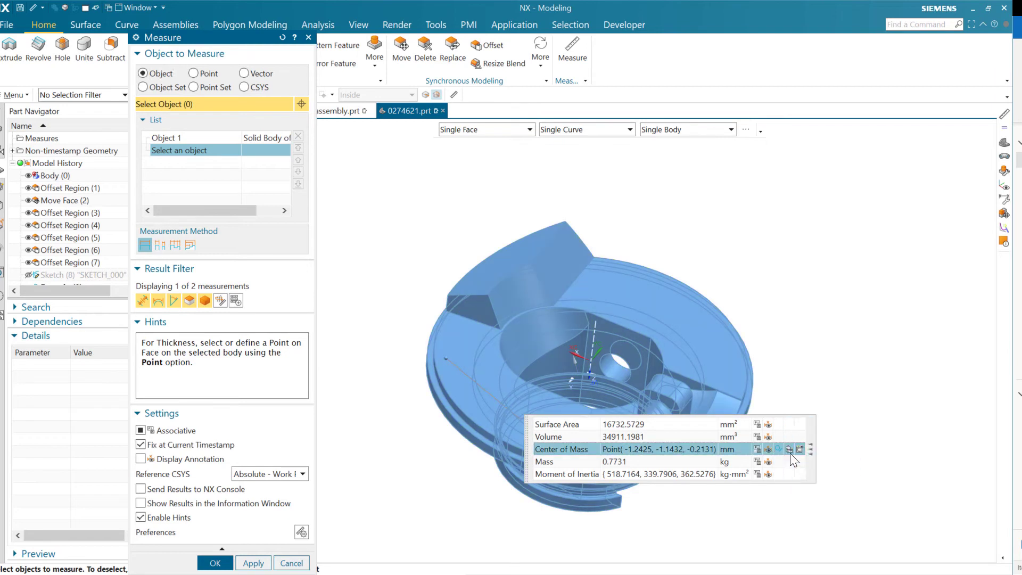
click(777, 450)
mouse_move(823, 369)
middle_down()
mouse_move(803, 372)
mouse_move(815, 396)
mouse_move(810, 384)
middle_up()
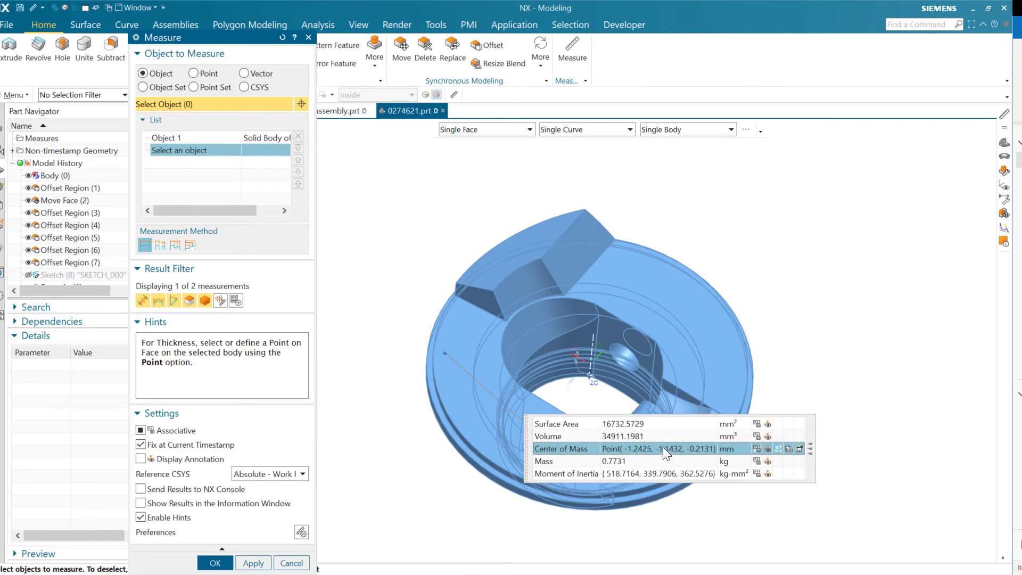
click(215, 563)
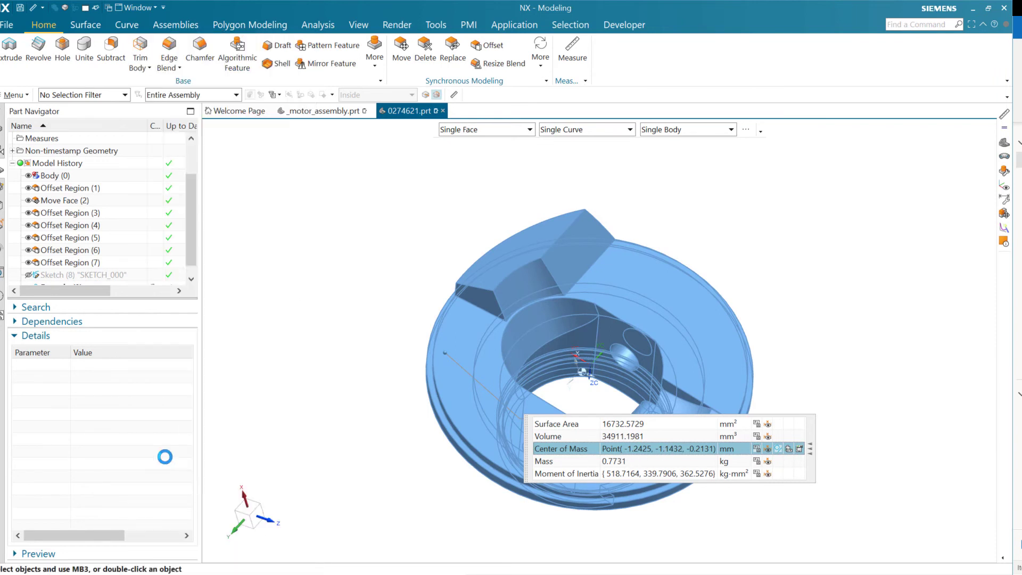
middle_drag(309, 420, 430, 397)
Zoom in and orbit around the flipped WCS inside the part, then launch Measure again.
scroll(586, 384, up, 5)
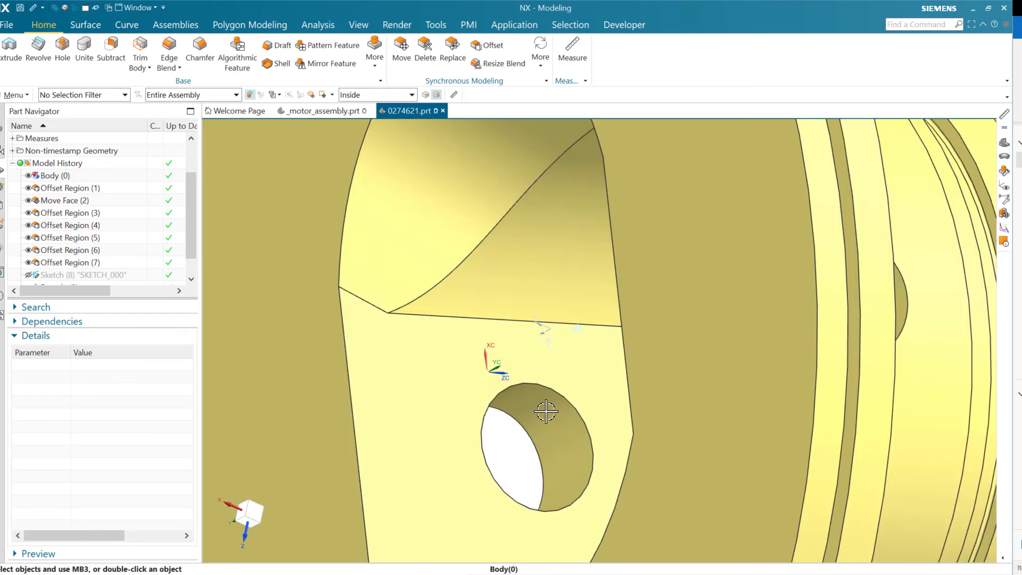
middle_drag(546, 412, 590, 360)
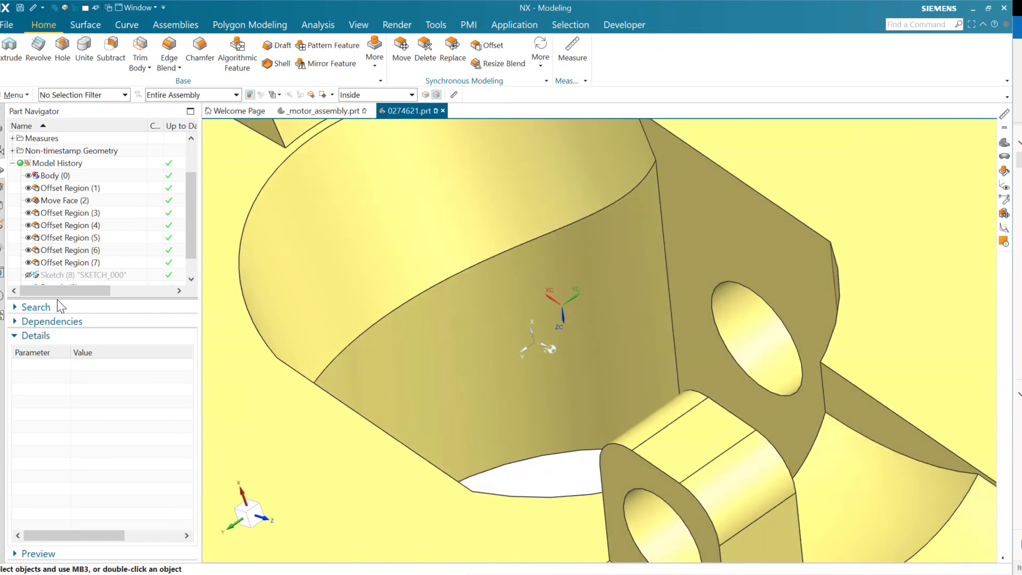
click(572, 51)
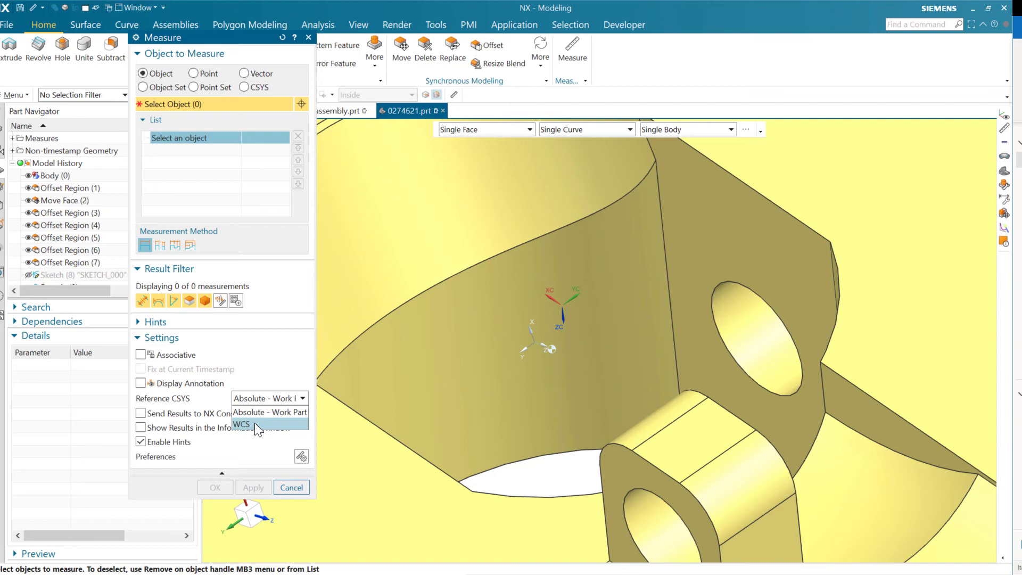
Set the Measure reference CSYS to Absolute - Work Part.
click(257, 411)
click(254, 400)
click(259, 424)
click(257, 398)
click(255, 413)
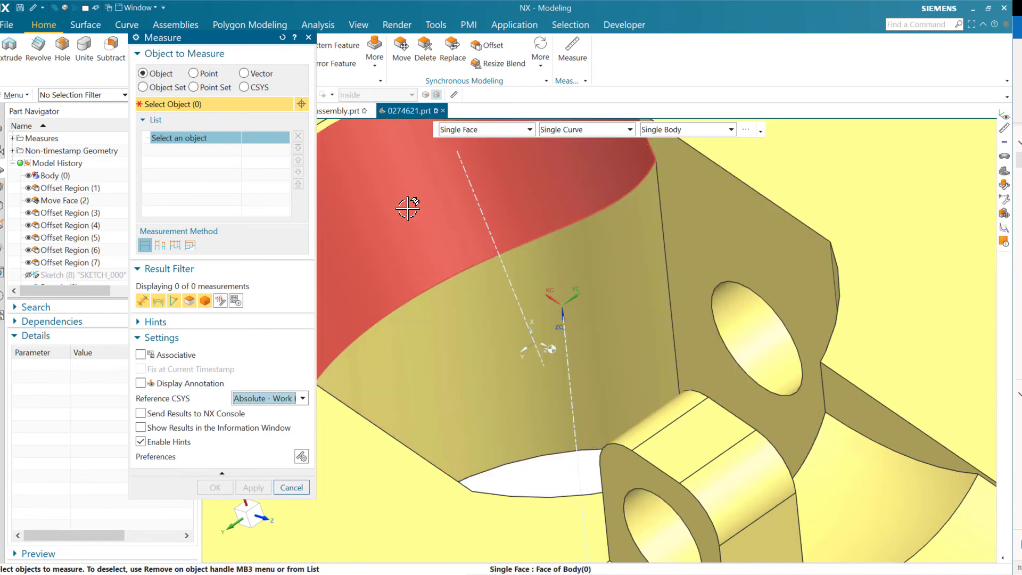
Measure the whole solid body, giving centre of mass (-1.2425, -1.1432, -0.2131) mm and mass 0.7731 kg.
mouse_move(408, 208)
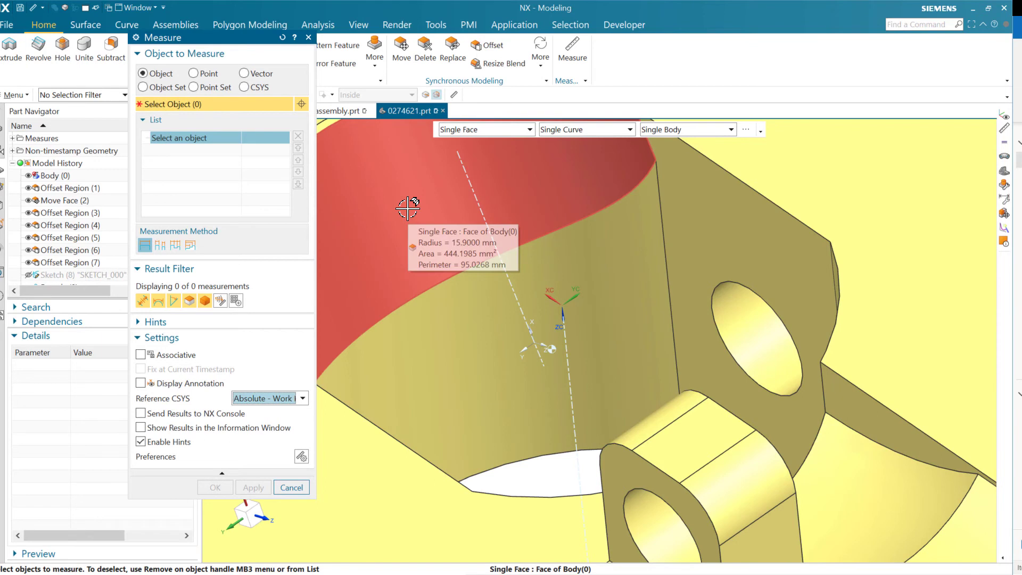
click(408, 208)
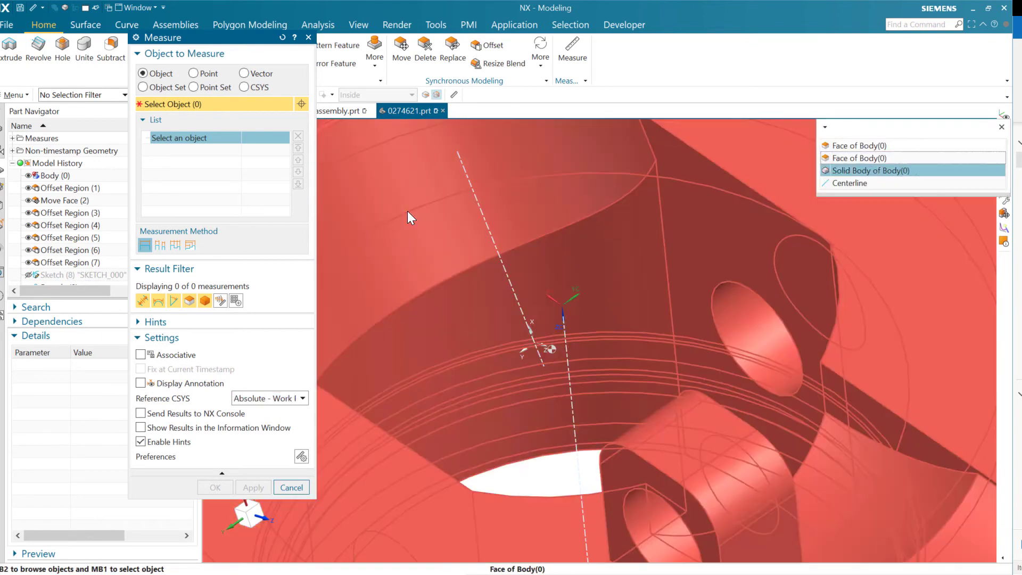
click(407, 211)
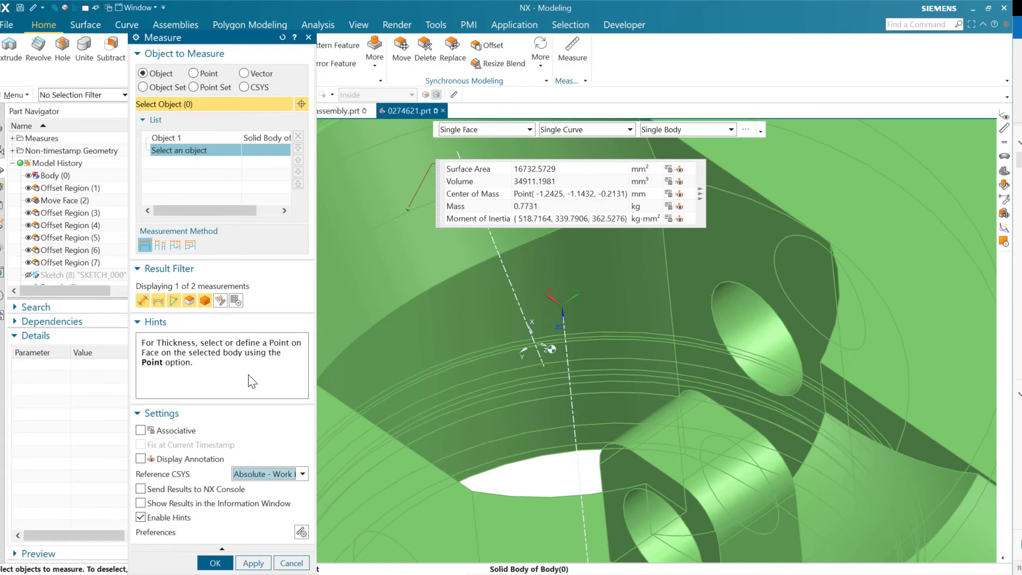
Switch the reference CSYS to WCS to view the results, then back to Absolute - Work Part.
click(263, 471)
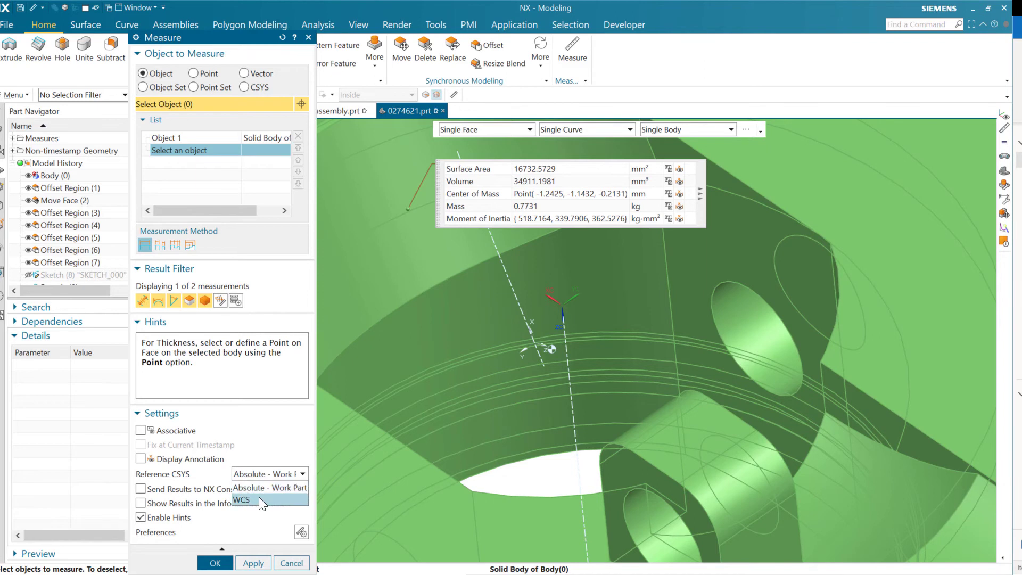
click(259, 497)
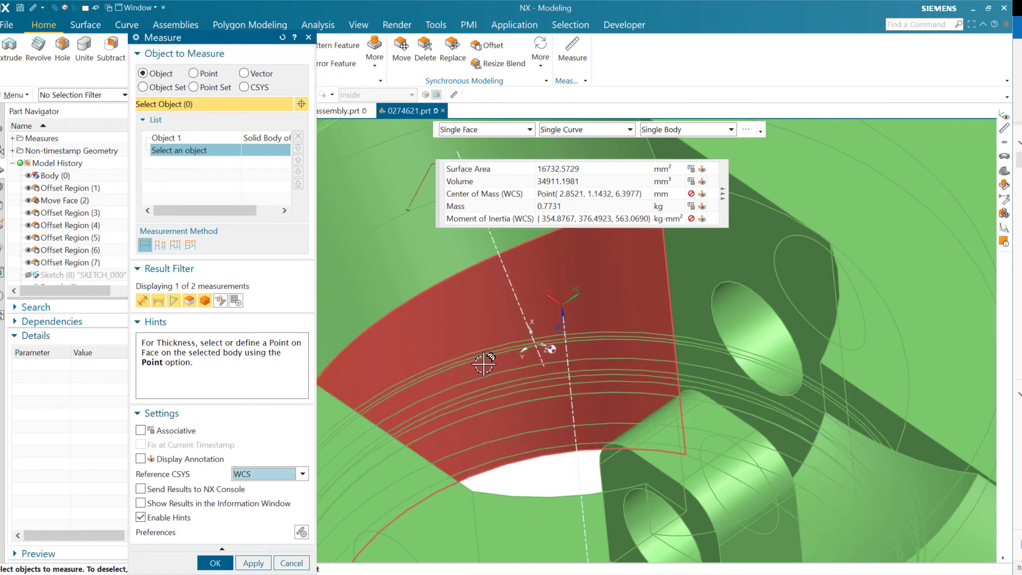
mouse_move(483, 364)
middle_down()
mouse_move(458, 371)
mouse_move(474, 361)
mouse_move(506, 383)
mouse_move(486, 360)
middle_up()
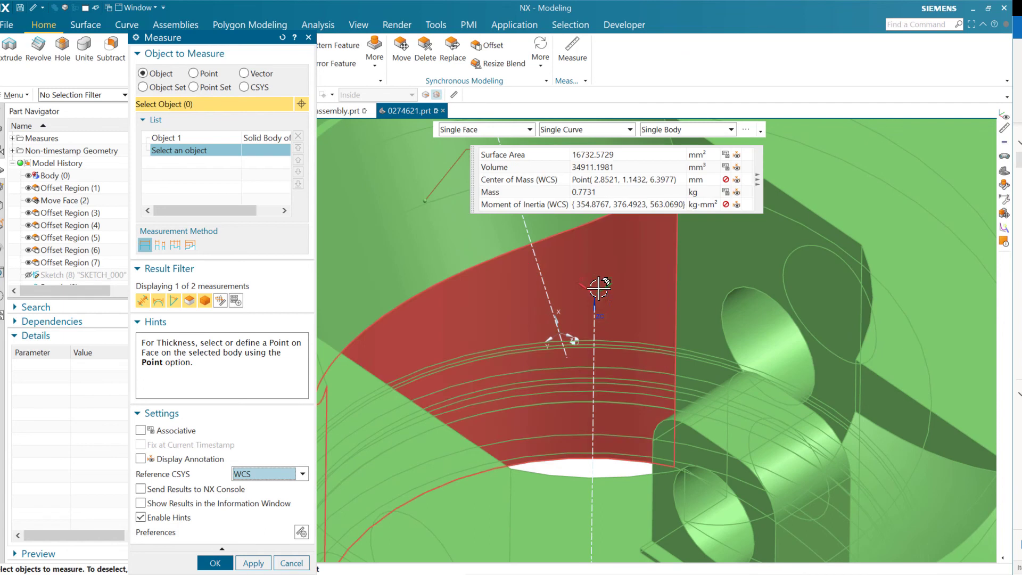
click(258, 474)
click(256, 494)
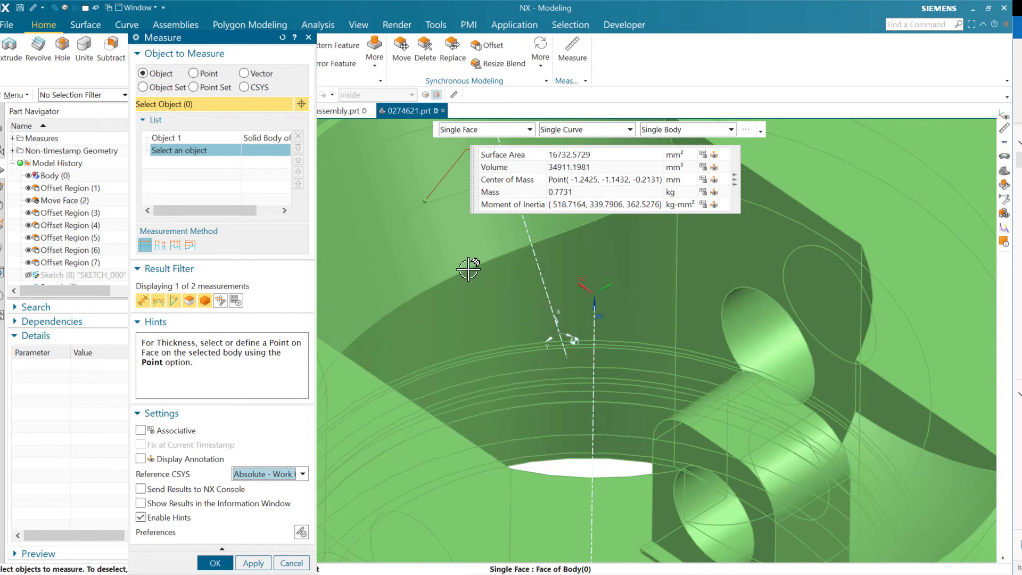
Report the body's centre of mass and moment of inertia in WCS, then accept the measurement.
scroll(467, 270, down, 6)
middle_drag(413, 339, 447, 322)
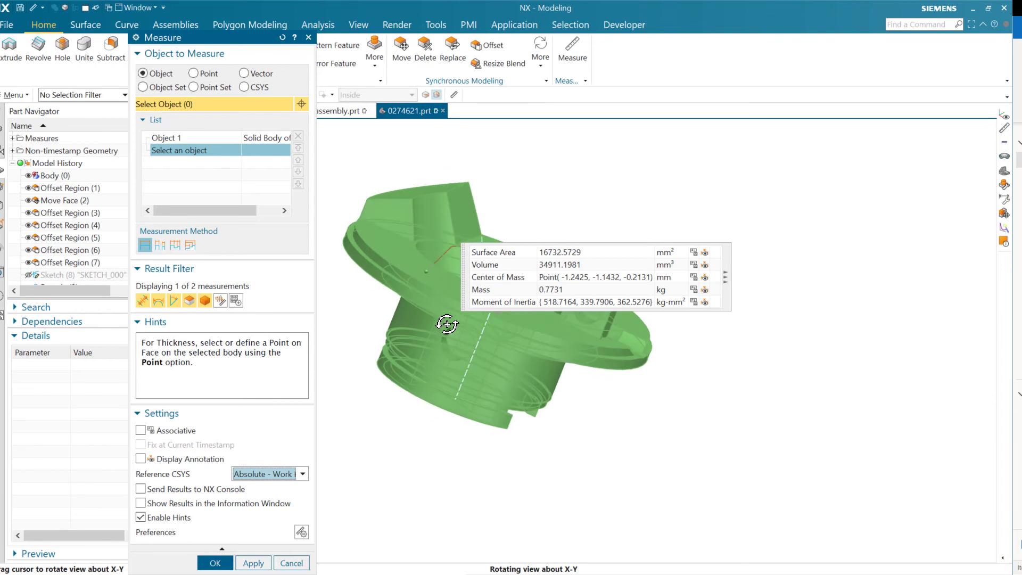
middle_drag(468, 269, 505, 271)
scroll(510, 271, up, 5)
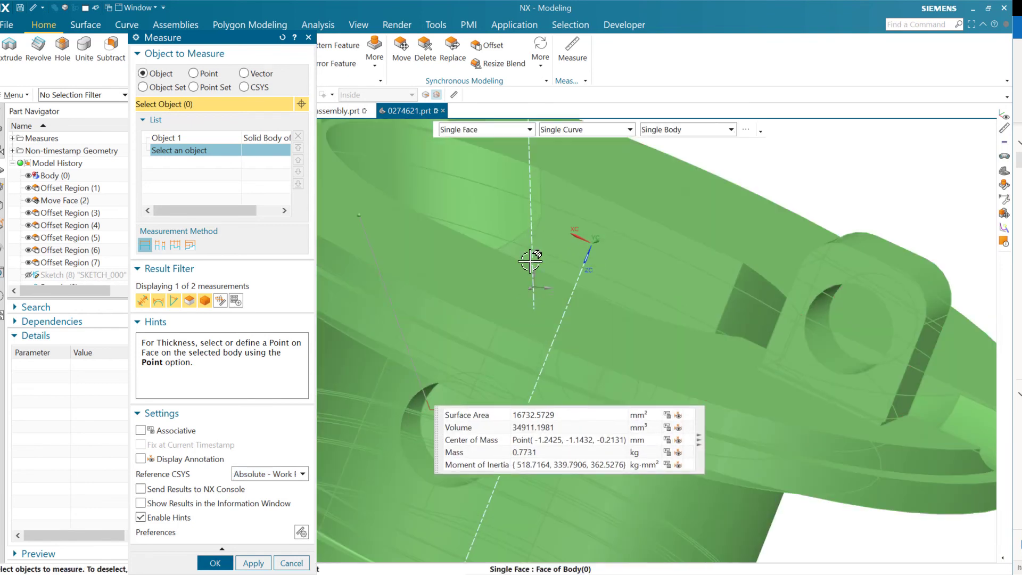
scroll(512, 242, down, 5)
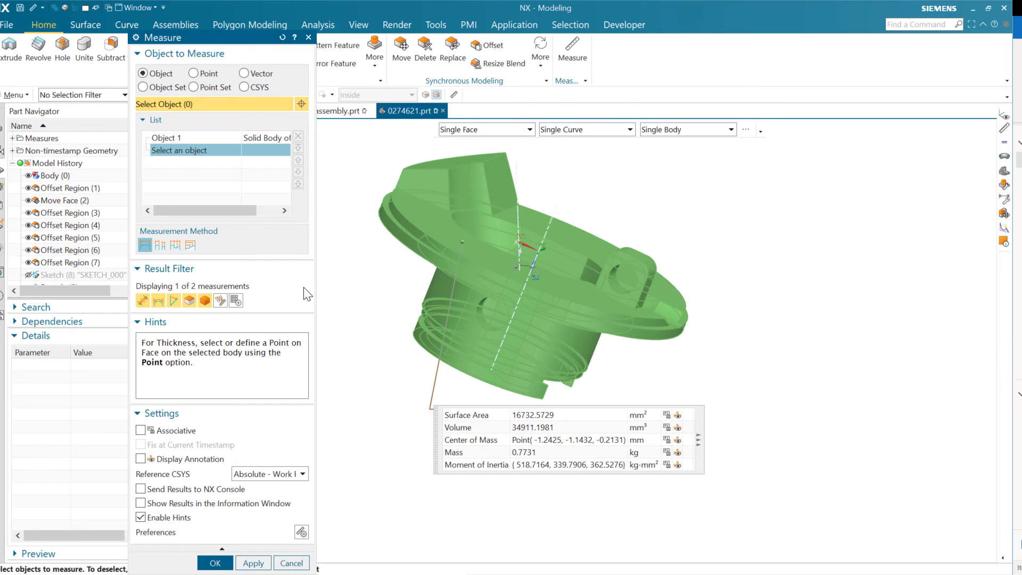
click(265, 476)
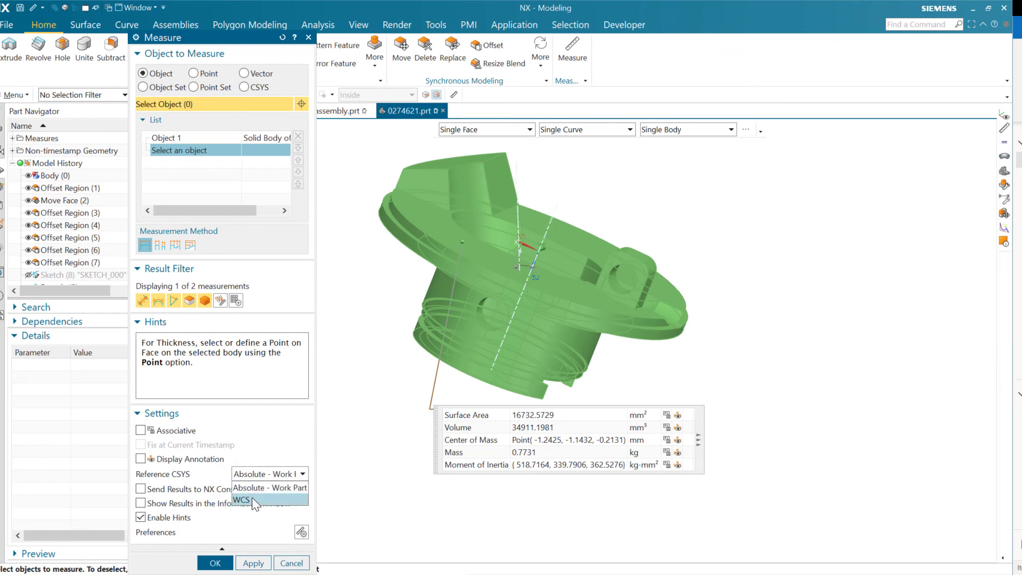
click(251, 497)
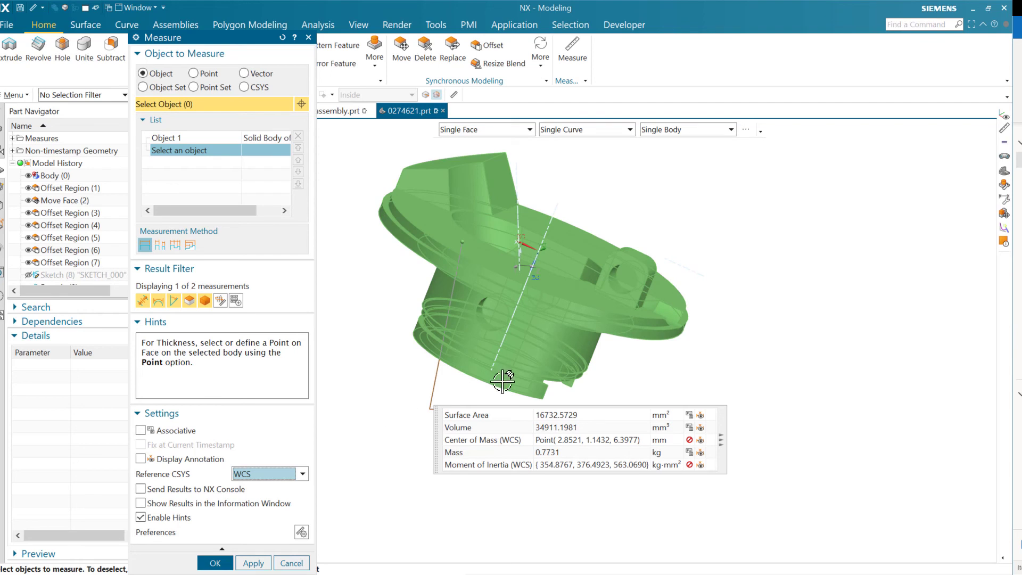
click(215, 562)
Switch to the _motor_assembly.prt window and display its WCS.
click(320, 113)
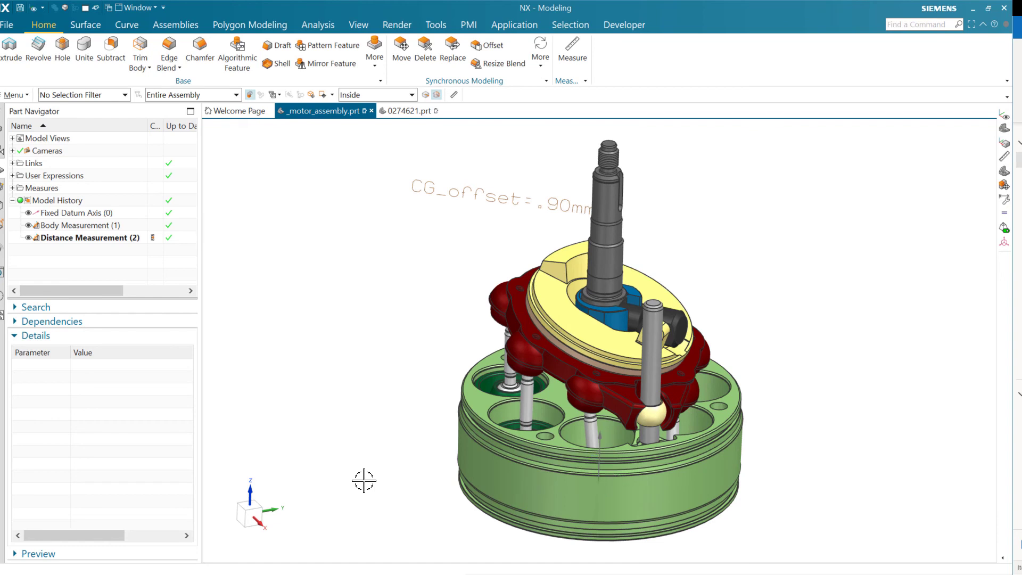
key(w)
key(w)
Start a new Measure and pick the Solid Body in 0274621 via QuickPick.
click(455, 95)
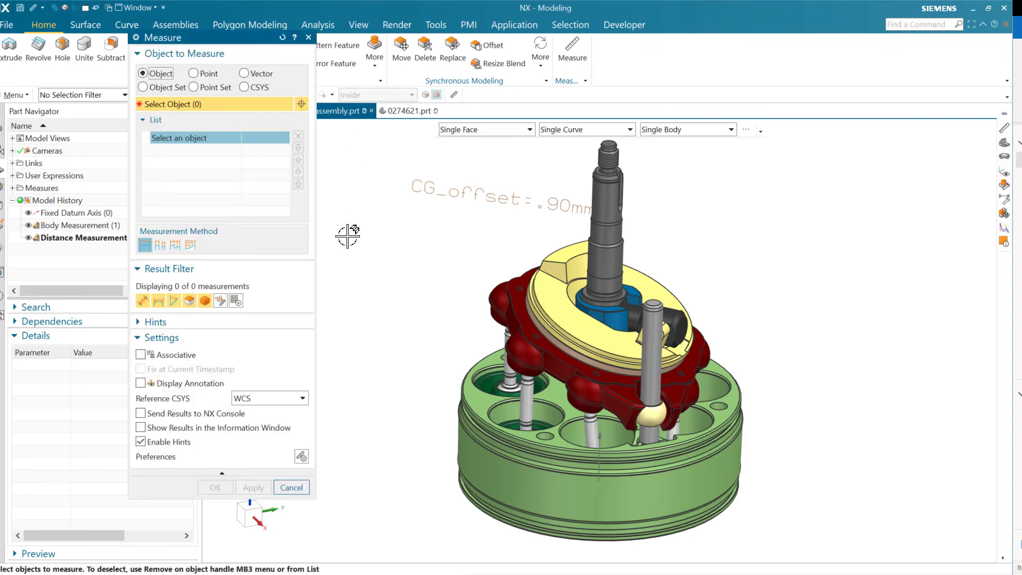
click(558, 299)
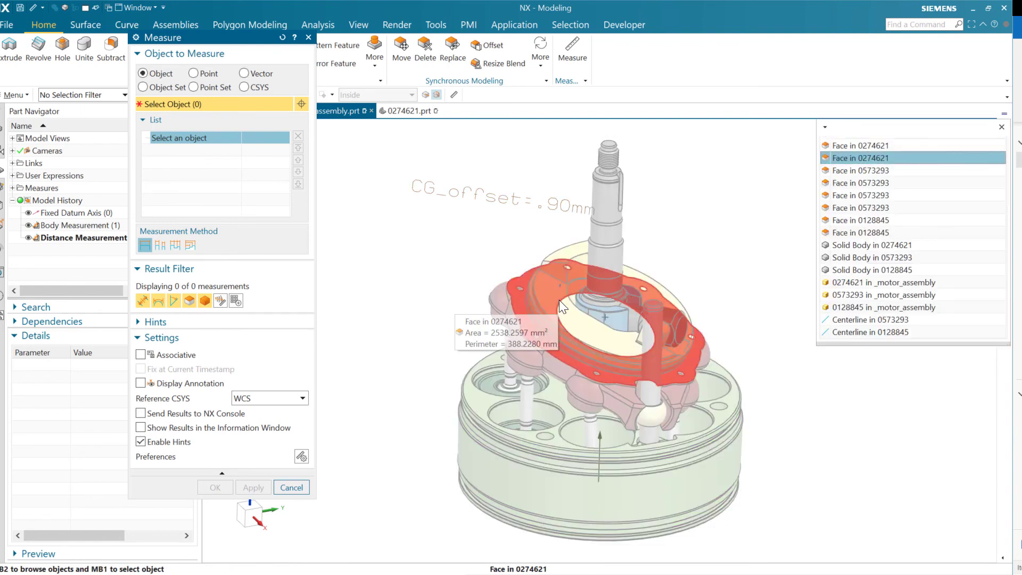
scroll(553, 324, down, 1)
click(555, 321)
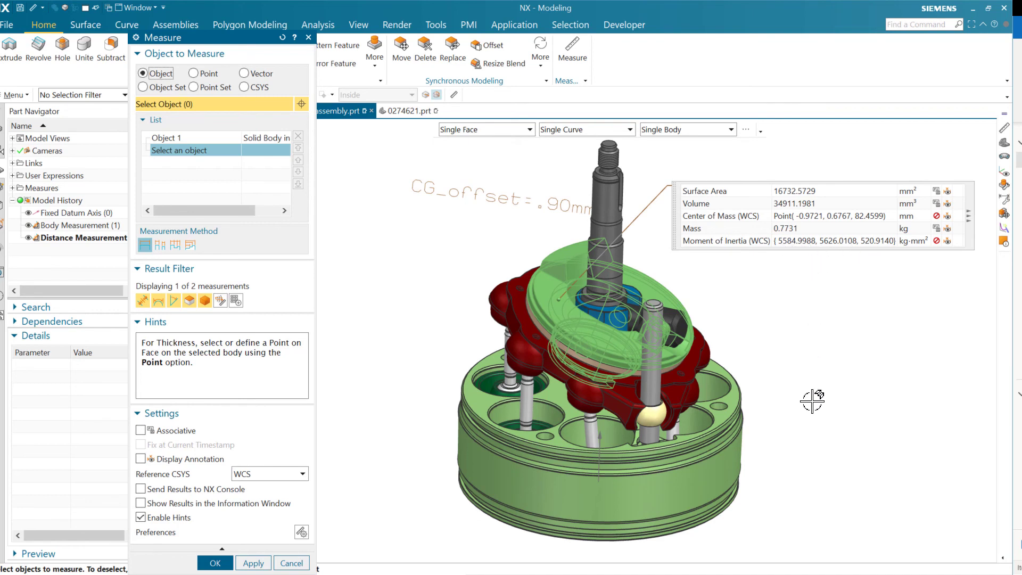
Toggle Reference CSYS between Absolute - Work Part and WCS, ending on Absolute.
middle_drag(810, 402, 676, 481)
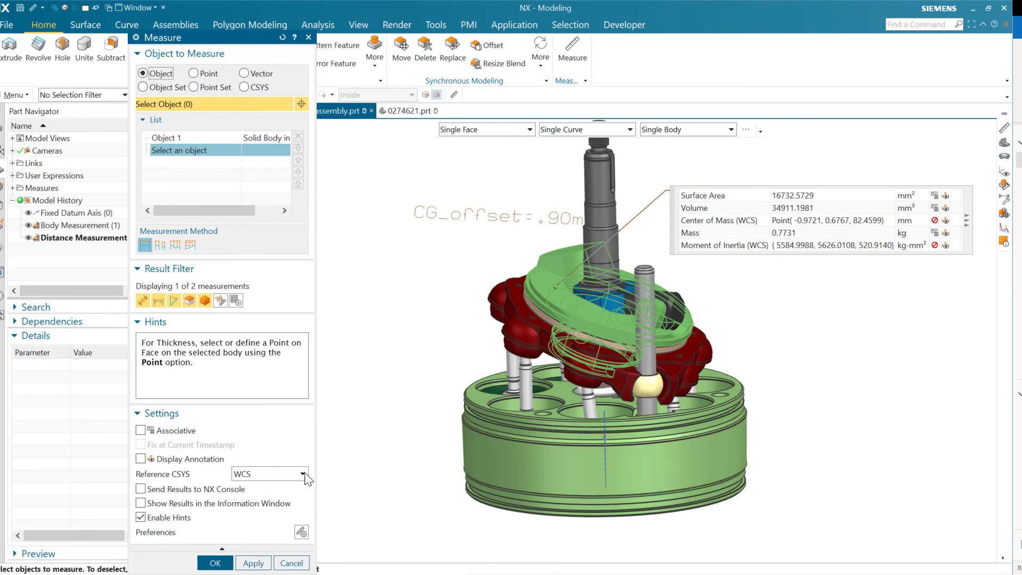
click(278, 474)
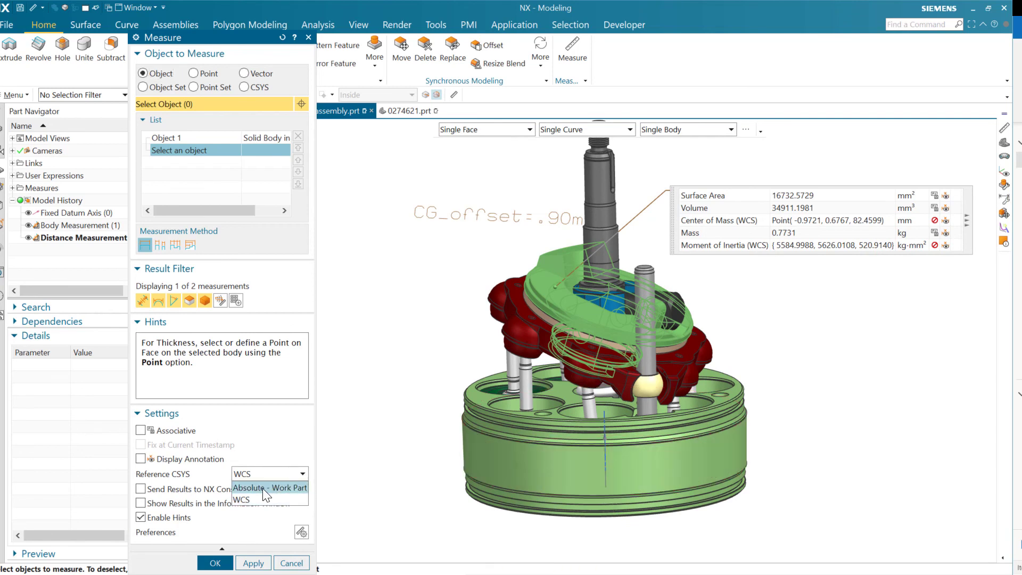
click(264, 489)
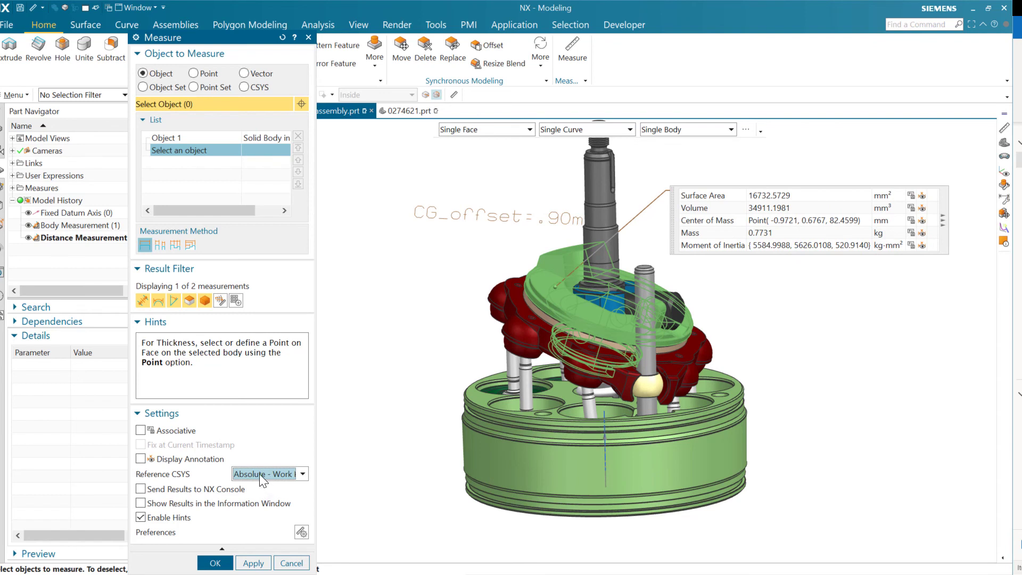
click(260, 473)
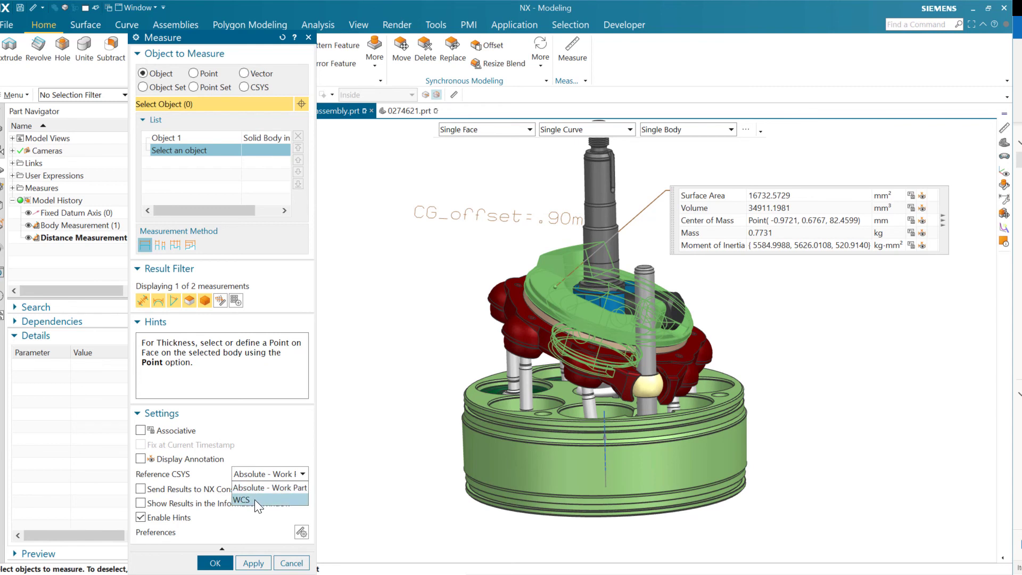
click(254, 499)
click(257, 472)
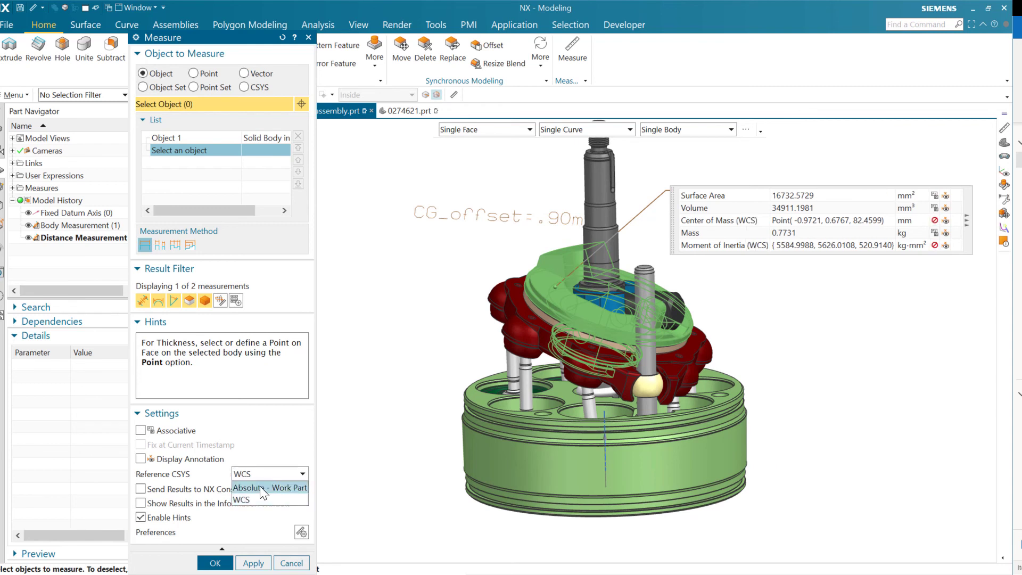
click(260, 487)
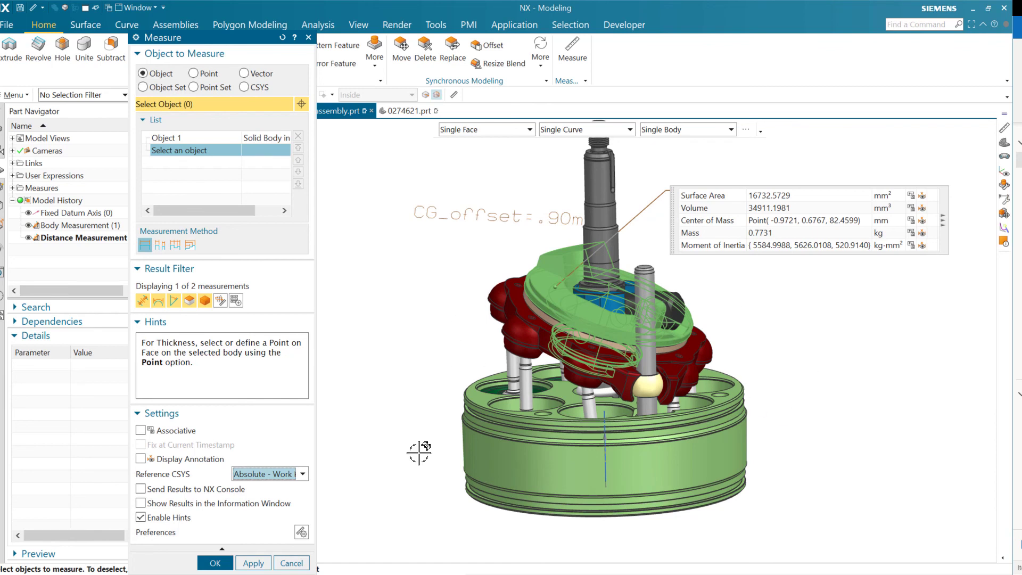
Close the measurement and put the assembly WCS into WCS Dynamics mode.
click(215, 563)
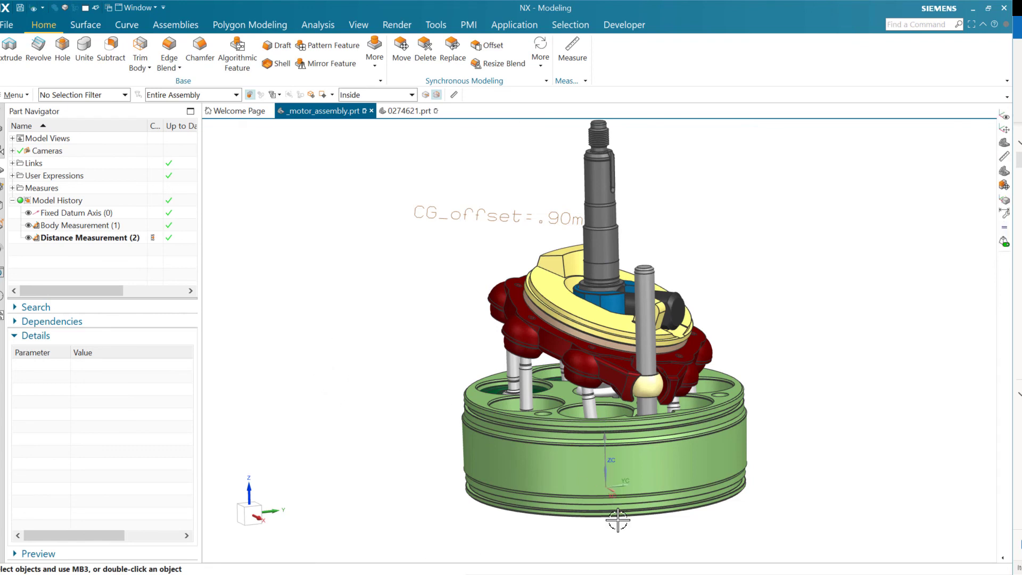
middle_drag(618, 521, 611, 383)
scroll(612, 384, down, 3)
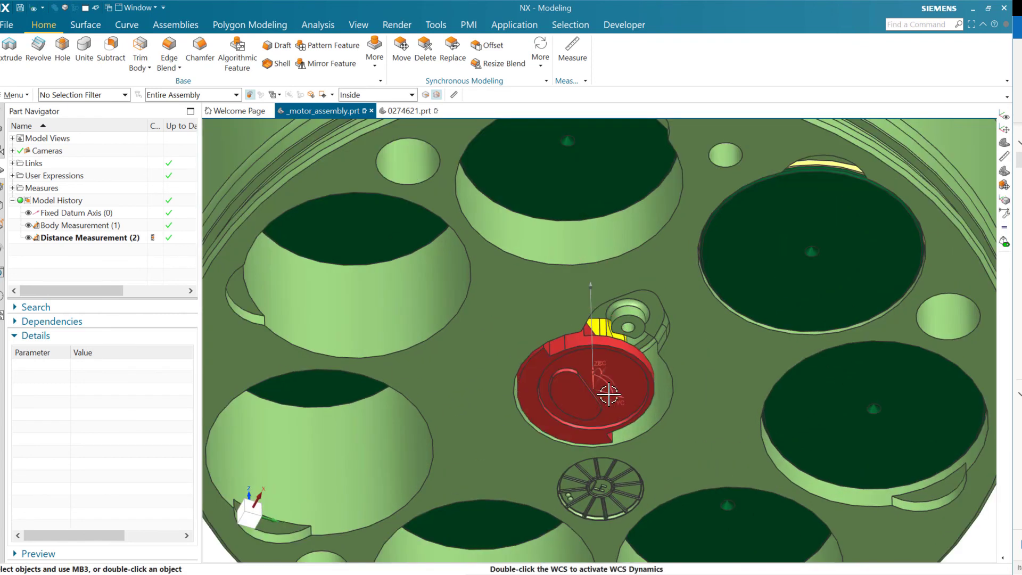
double_click(609, 393)
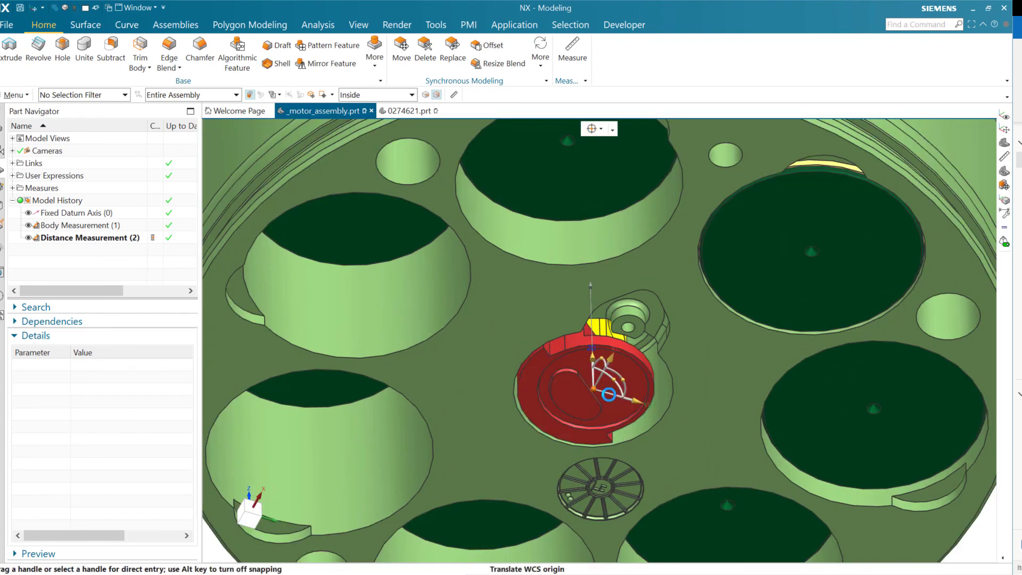
click(637, 400)
key(Home)
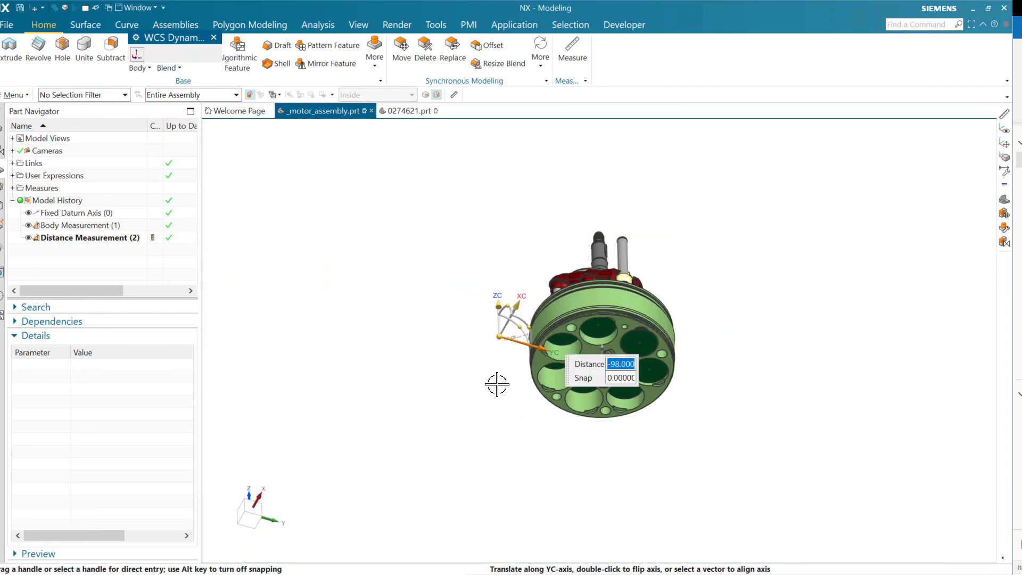
middle_drag(463, 433, 474, 404)
Move the WCS origin along YC to -184 and raise it along ZC to 81.
drag(492, 421, 418, 425)
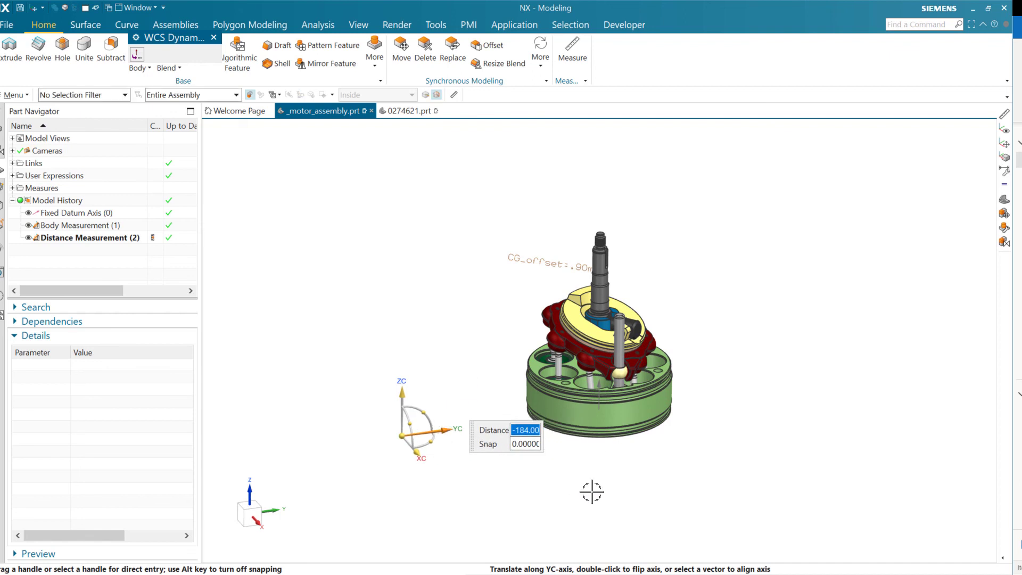
middle_drag(627, 476, 684, 487)
click(574, 379)
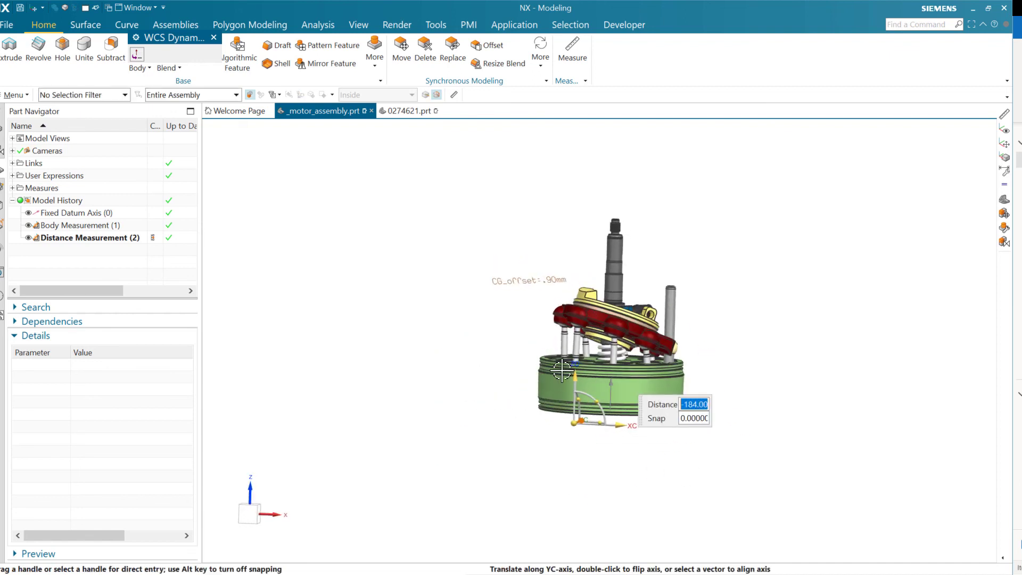
drag(564, 309, 559, 285)
Slide the WCS along YC to -71 and finish the repositioning.
middle_drag(541, 371, 456, 372)
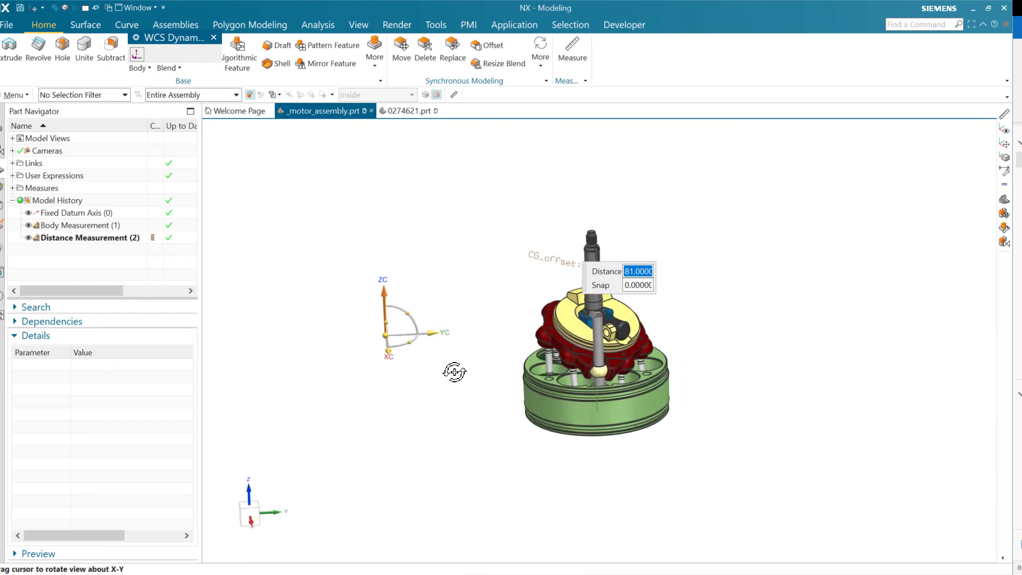
click(432, 329)
drag(423, 335, 319, 340)
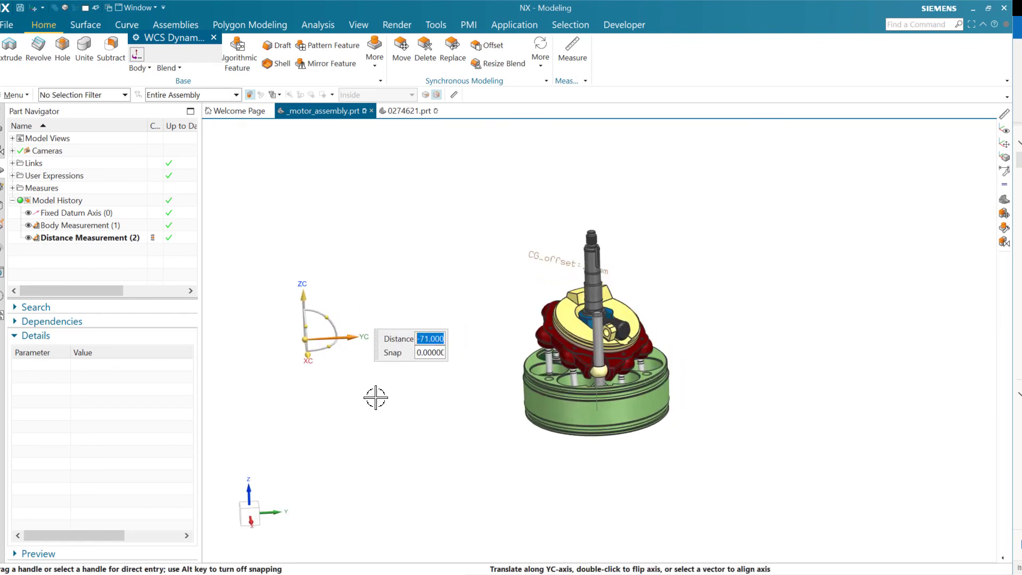
middle_drag(376, 394, 451, 379)
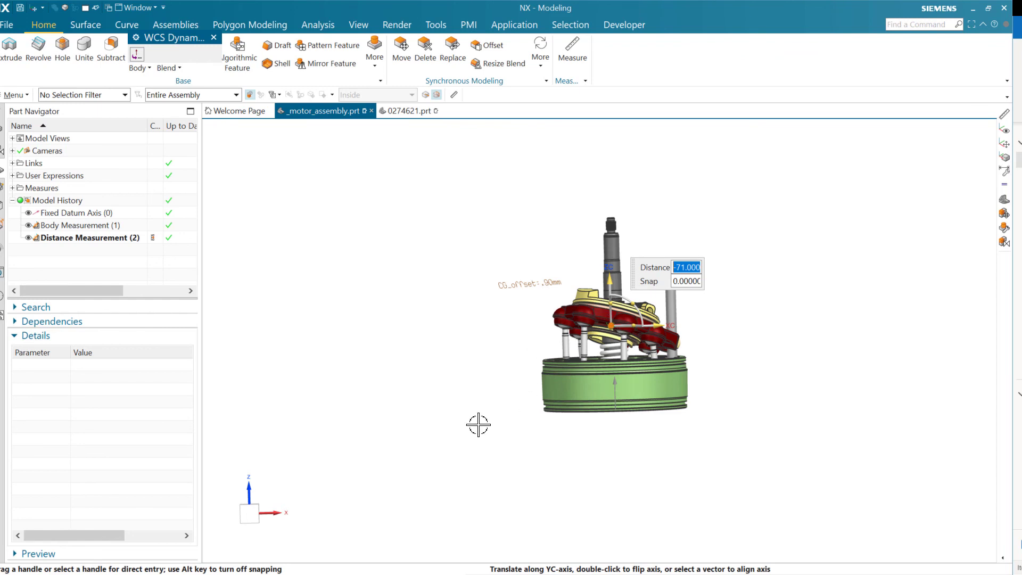
middle_drag(452, 413, 426, 415)
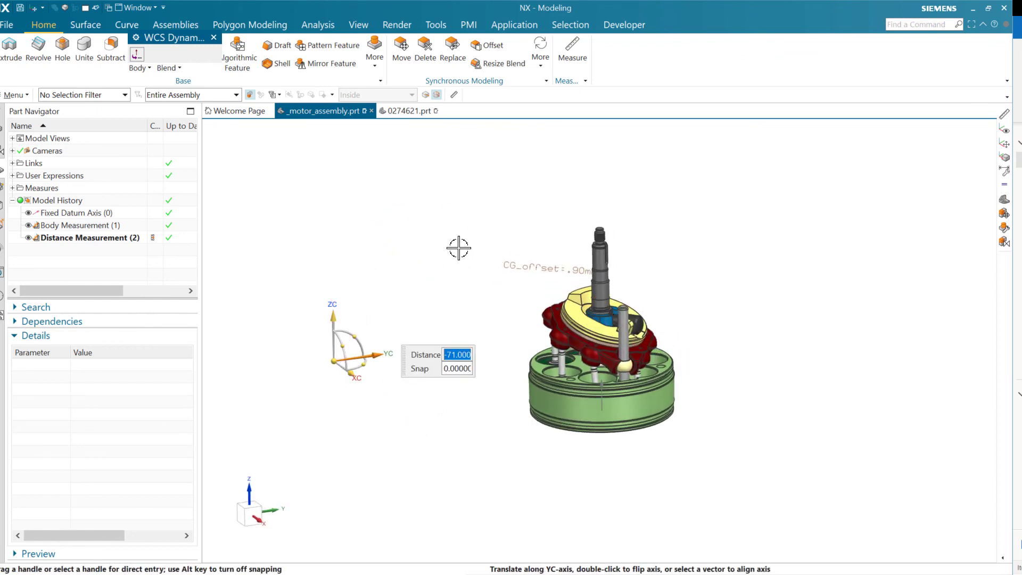
middle_click(437, 428)
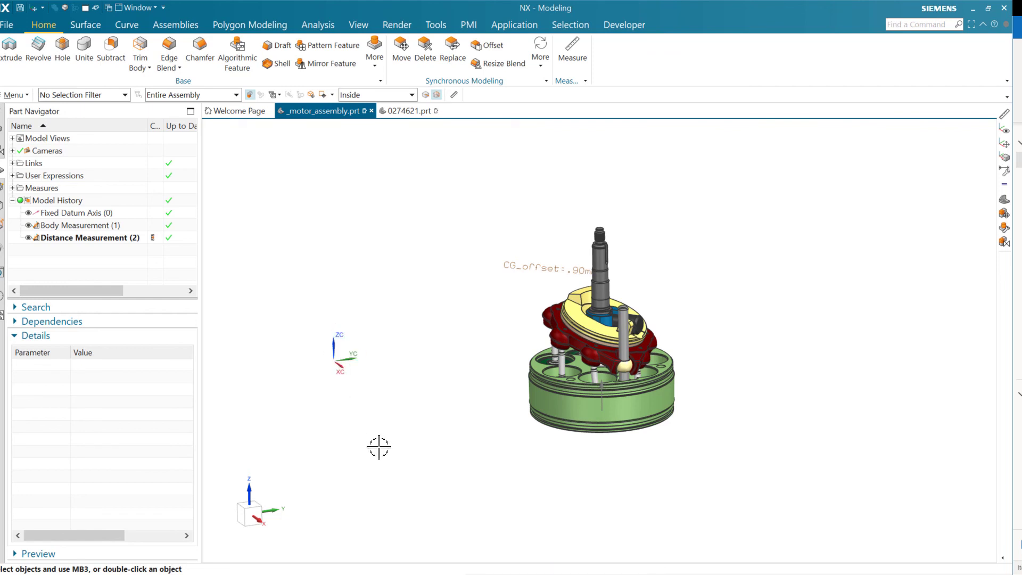
Measure the Solid Body in 0274621 with Reference CSYS set to the moved WCS.
click(454, 95)
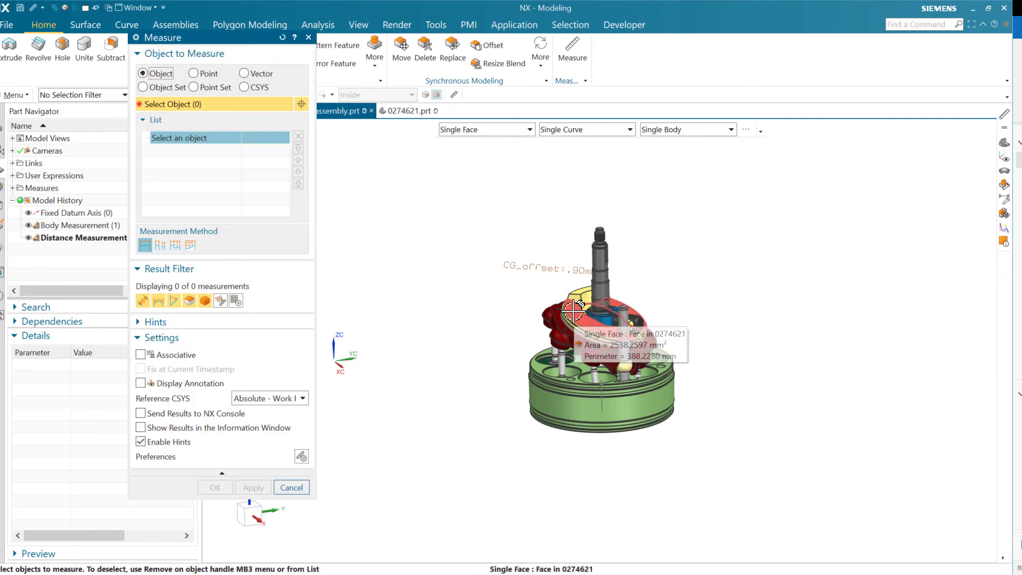
click(574, 313)
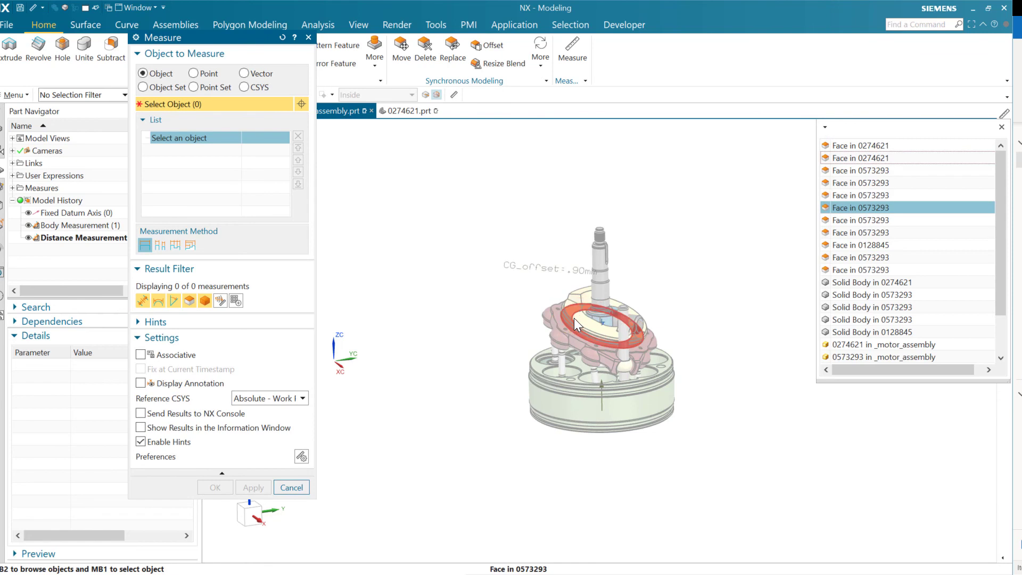
scroll(573, 317, down, 6)
click(573, 317)
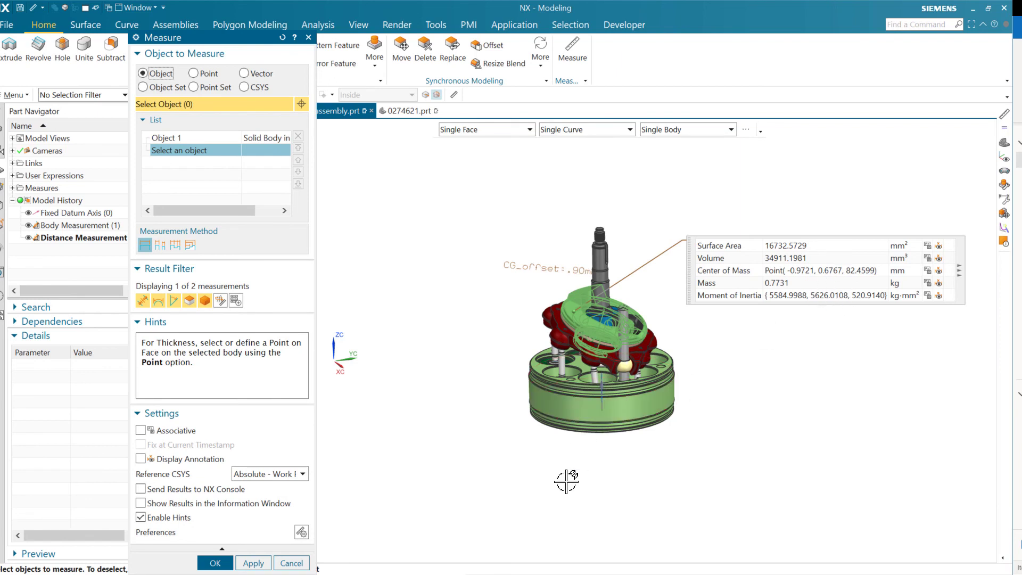
click(288, 475)
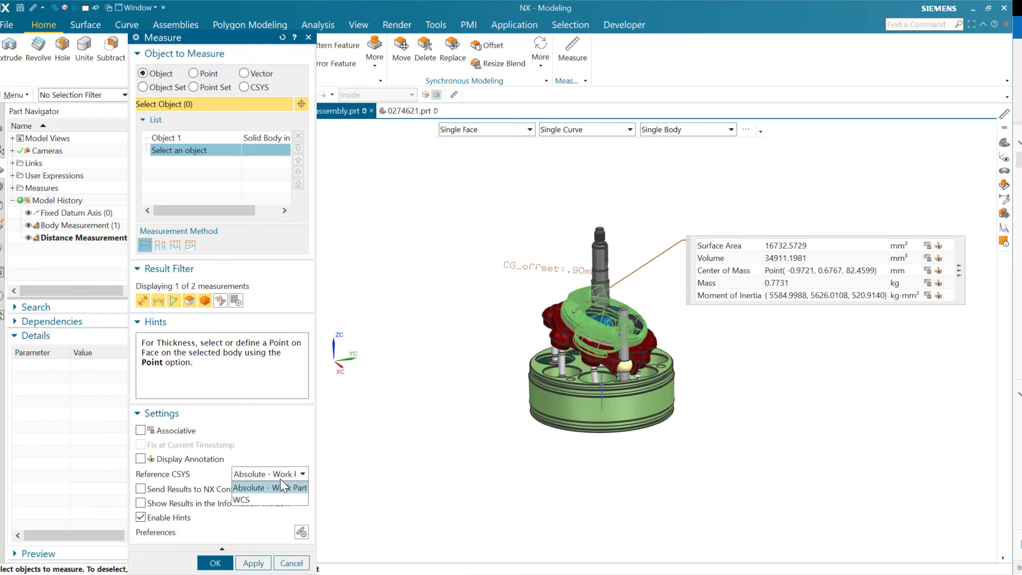
click(261, 499)
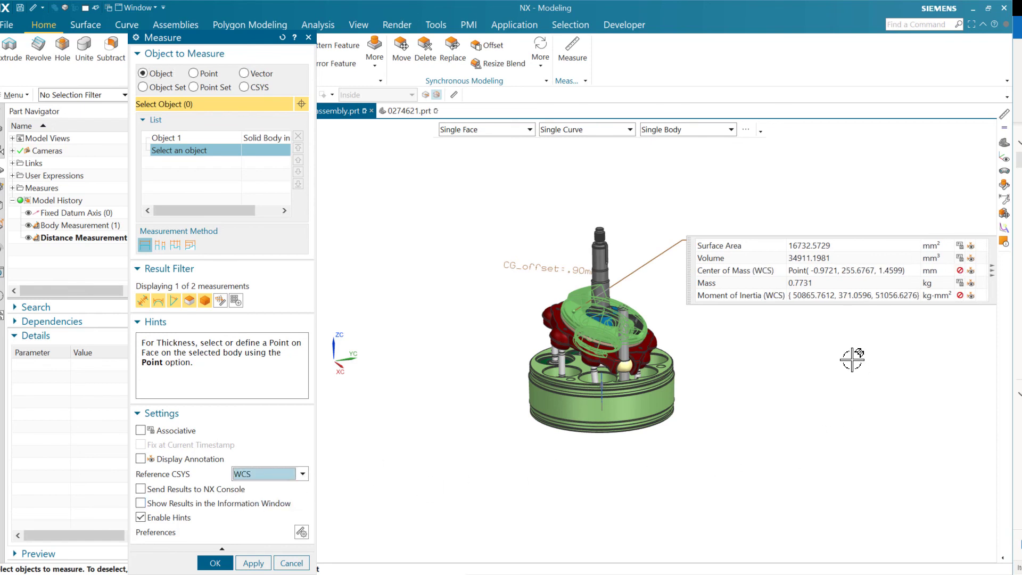